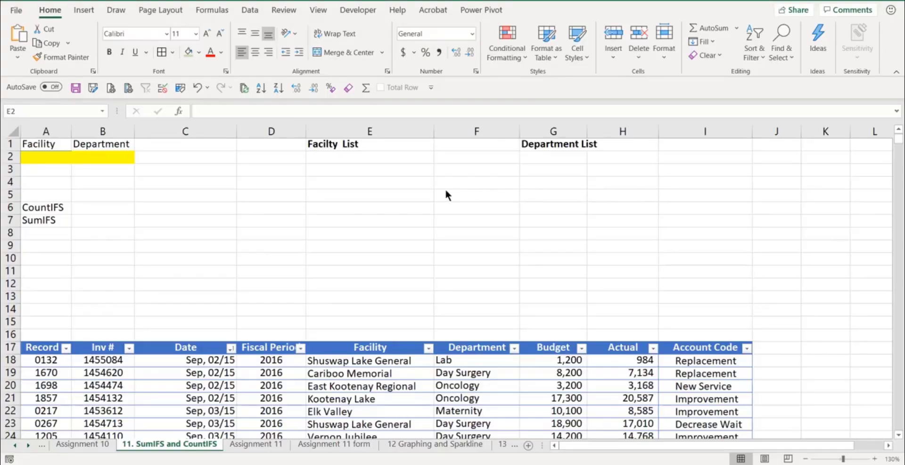
Enter =UNIQUE(Facility) in E2 to spill the list of unique facilities
left_click(369, 161)
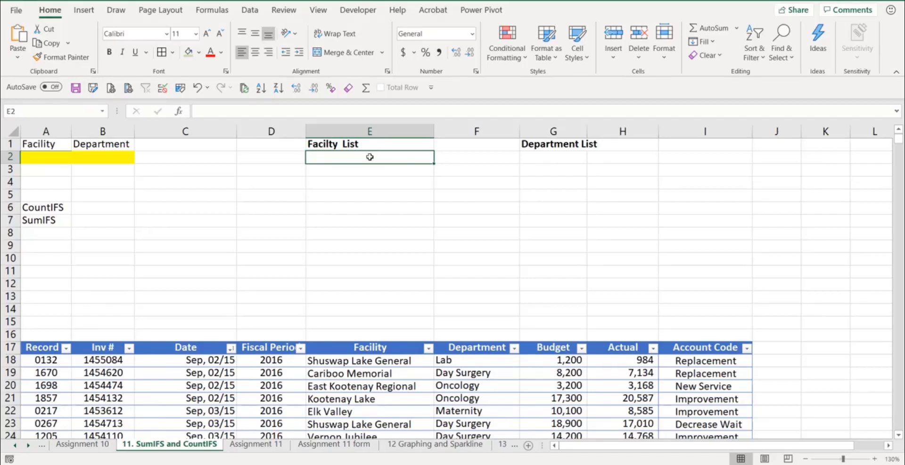
type("=un")
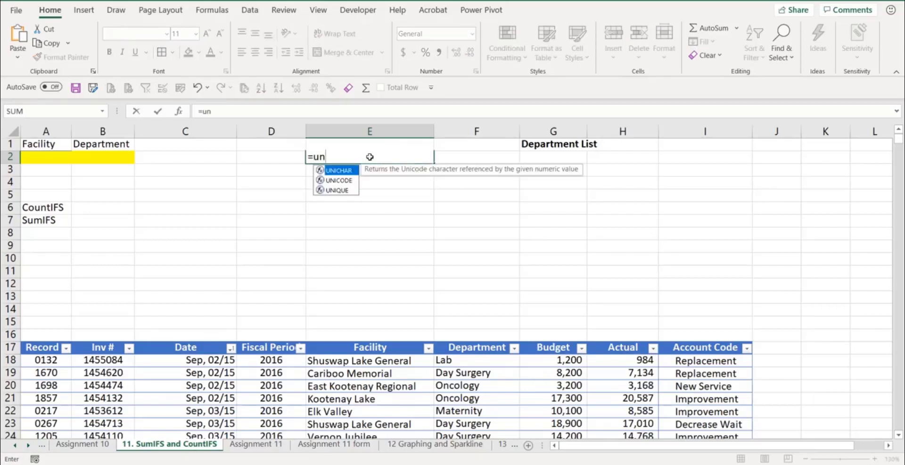
key("Down")
key("Down")
key("Tab")
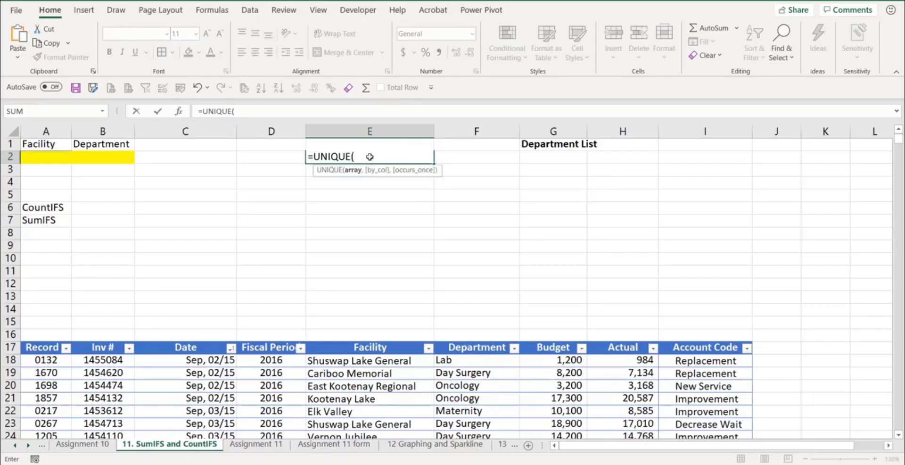
left_click(368, 361)
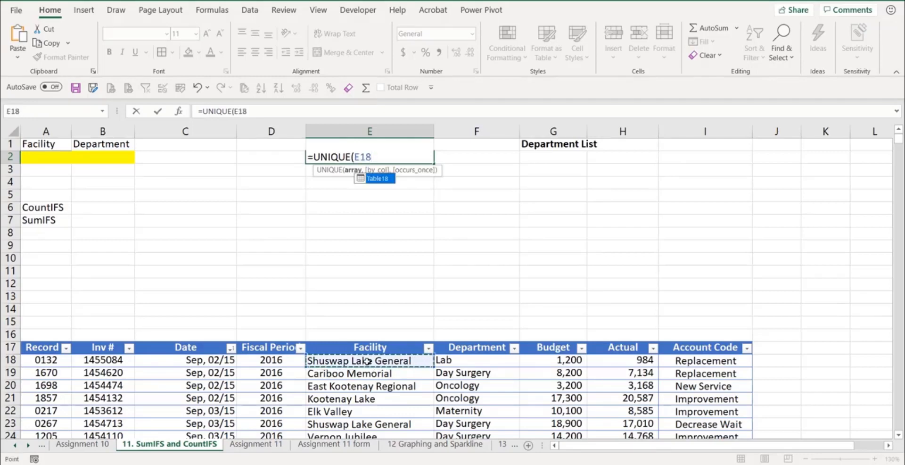
key("ctrl+shift+Down")
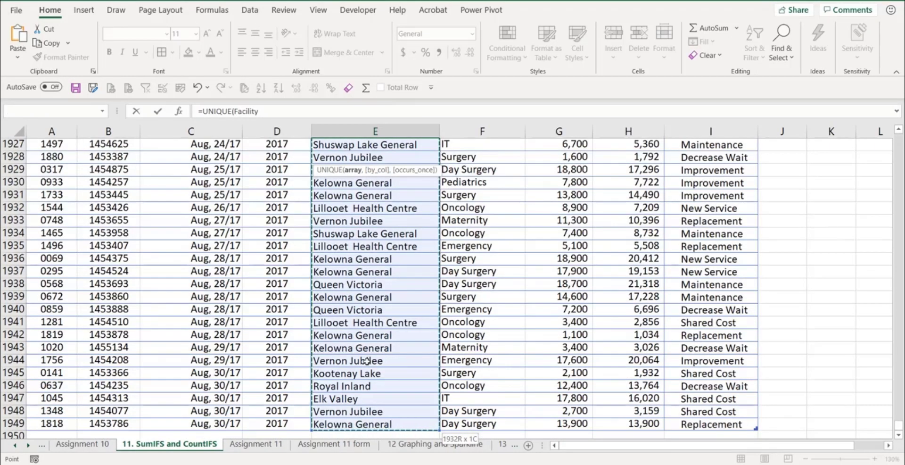
key("Return")
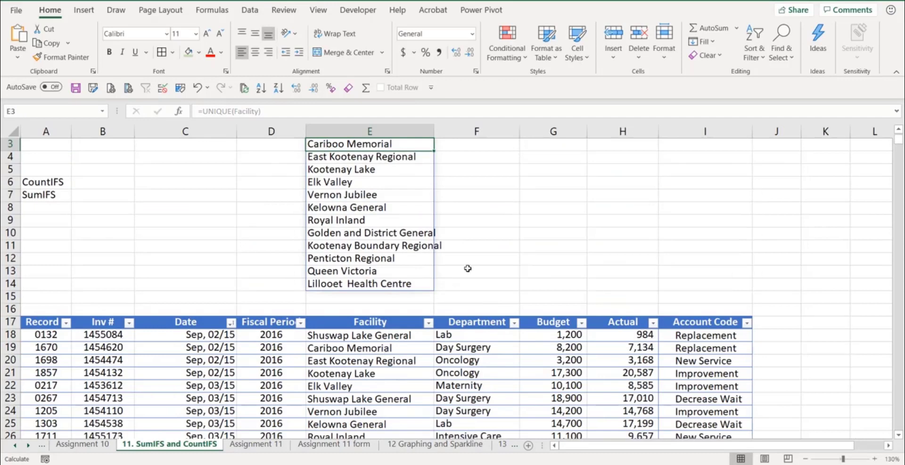
scroll(466, 269, "up", 1)
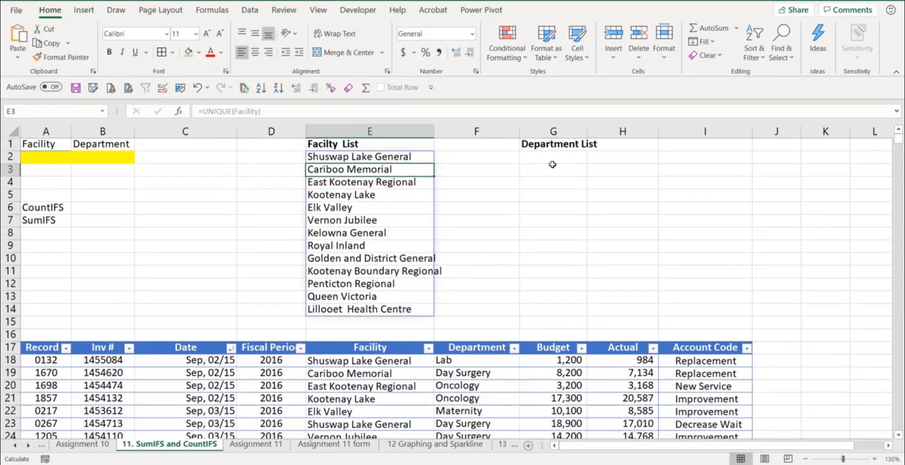
Enter =UNIQUE(Department) in G2 to spill the list of unique departments
left_click(556, 157)
type("=uni")
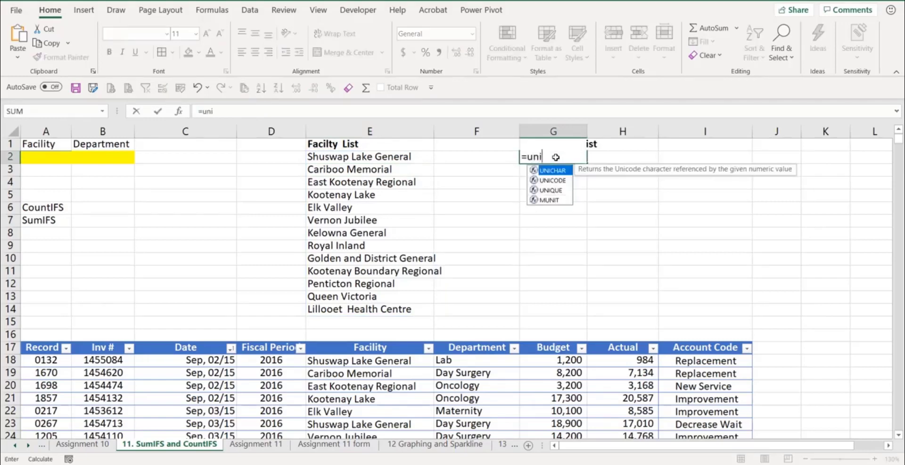
key("Down")
key("Down")
key("Tab")
left_click(457, 362)
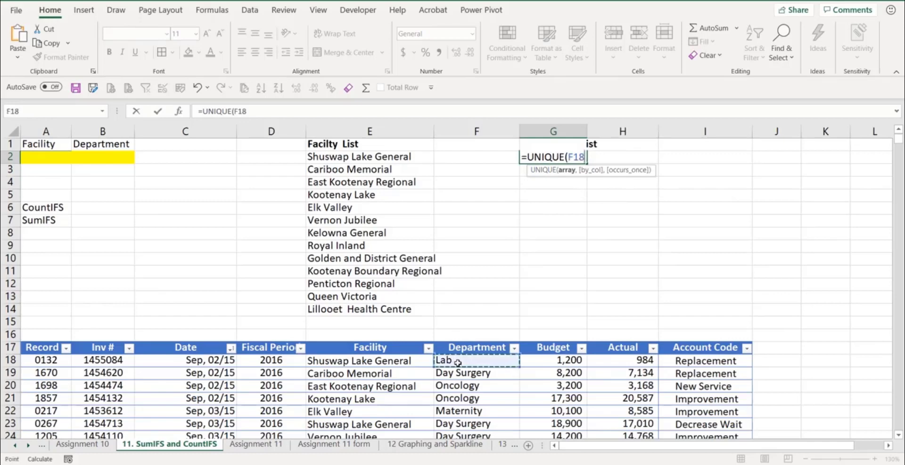
key("ctrl+shift+Down")
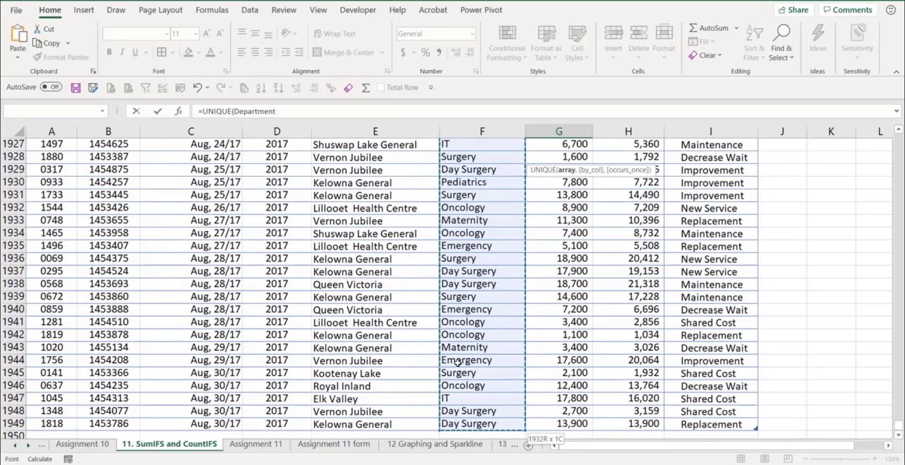
key("Return")
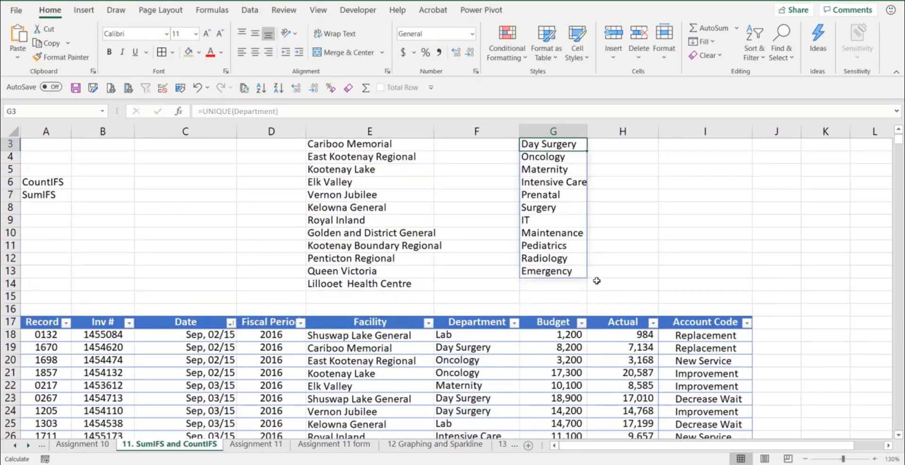
left_click(651, 228)
scroll(652, 229, "up", 1)
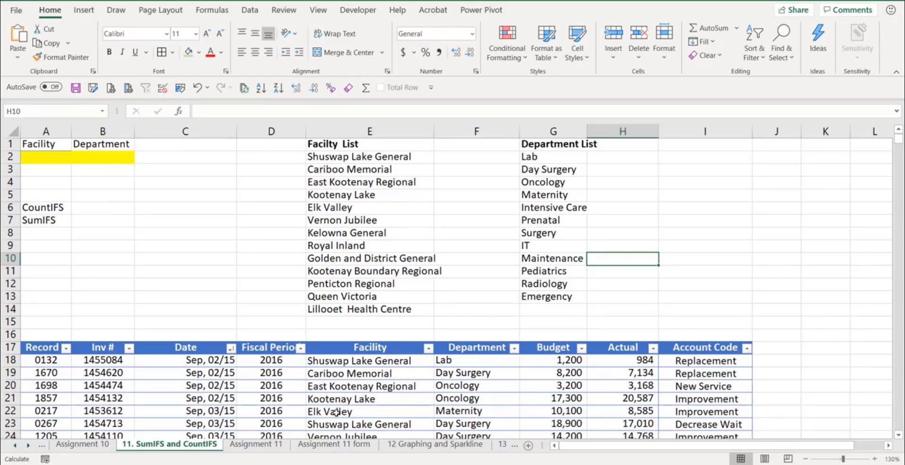
left_click(231, 412)
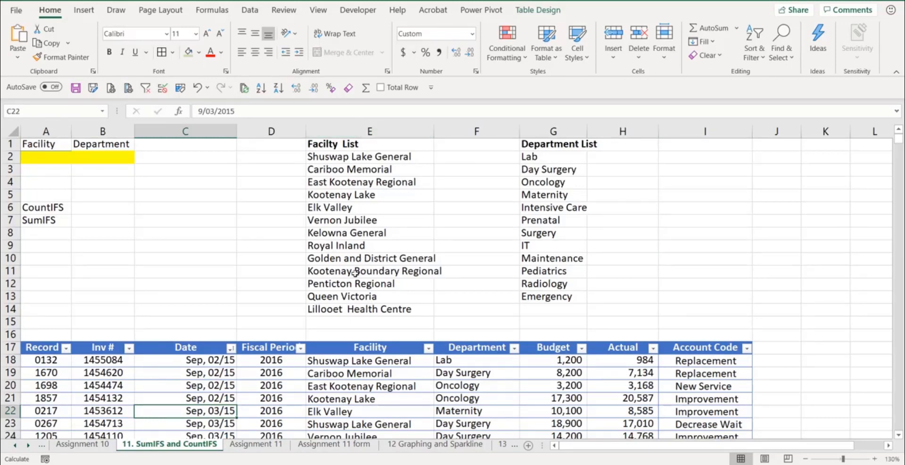
Add a List data validation to A2 with source =$E$2#
left_click(59, 160)
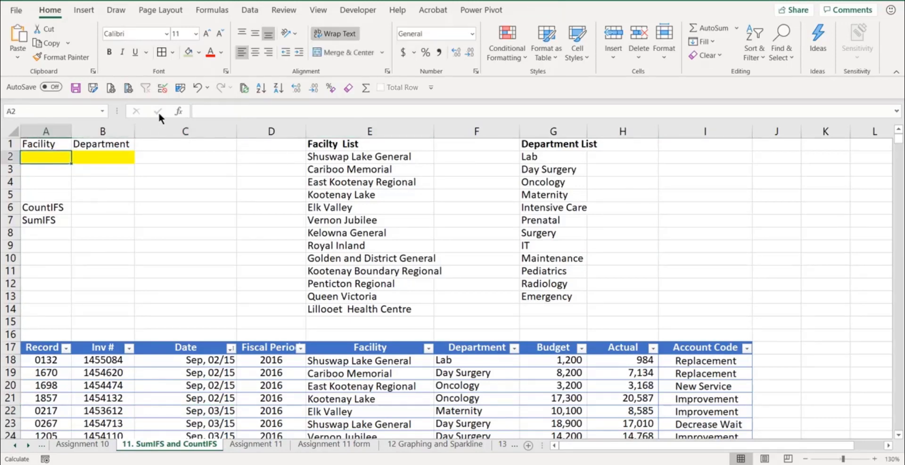
left_click(164, 88)
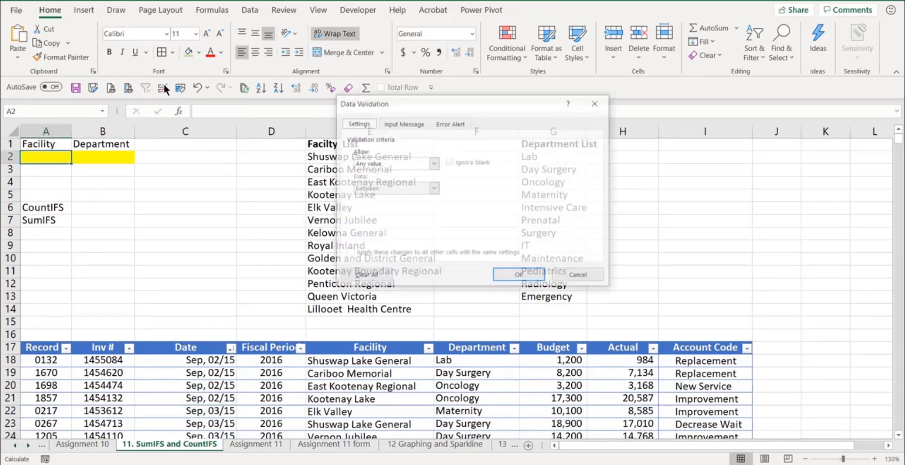
left_click(389, 165)
left_click(369, 197)
left_click_drag(404, 103, 592, 83)
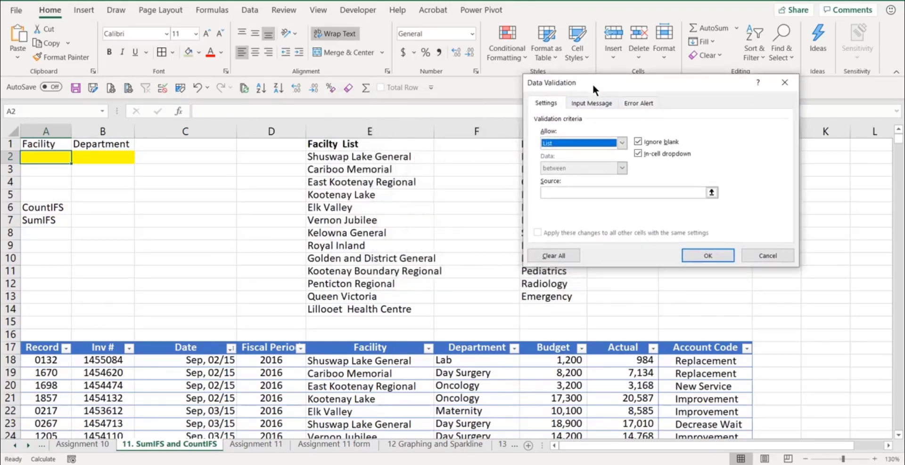
left_click(572, 192)
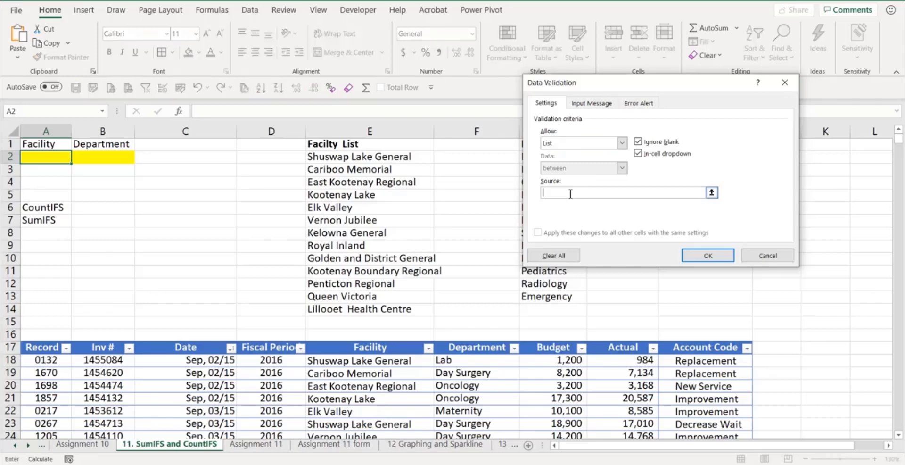
left_click(362, 158)
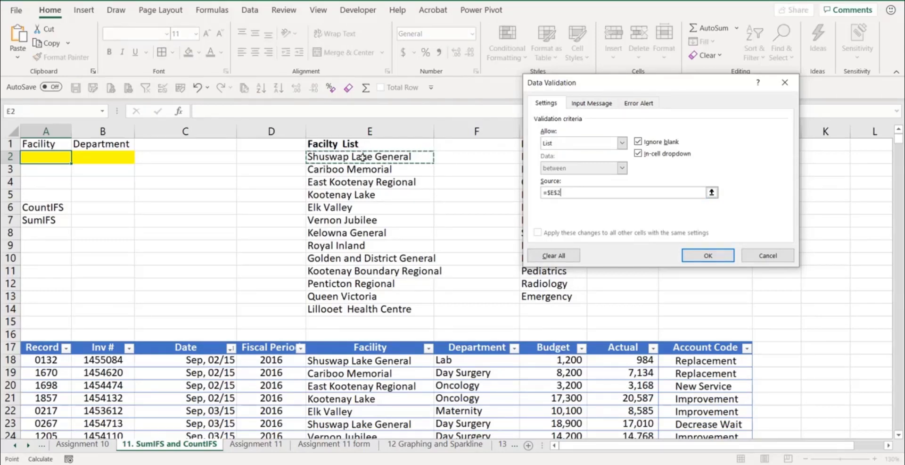
type("#")
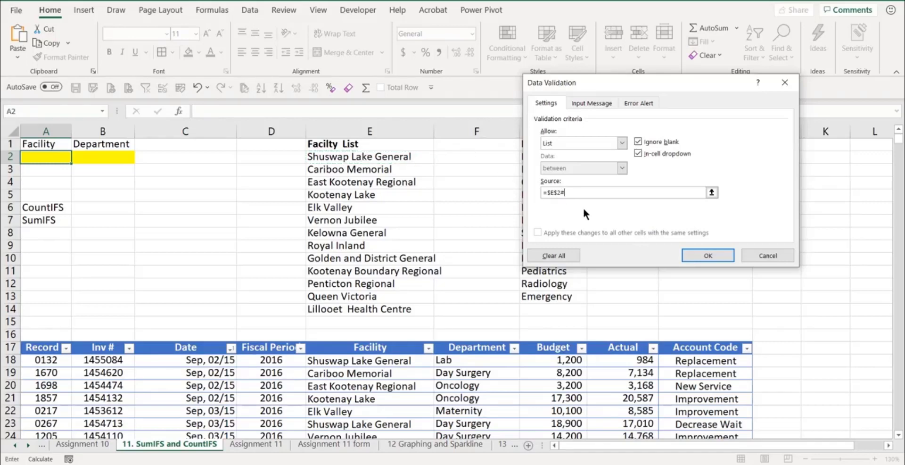
left_click(709, 256)
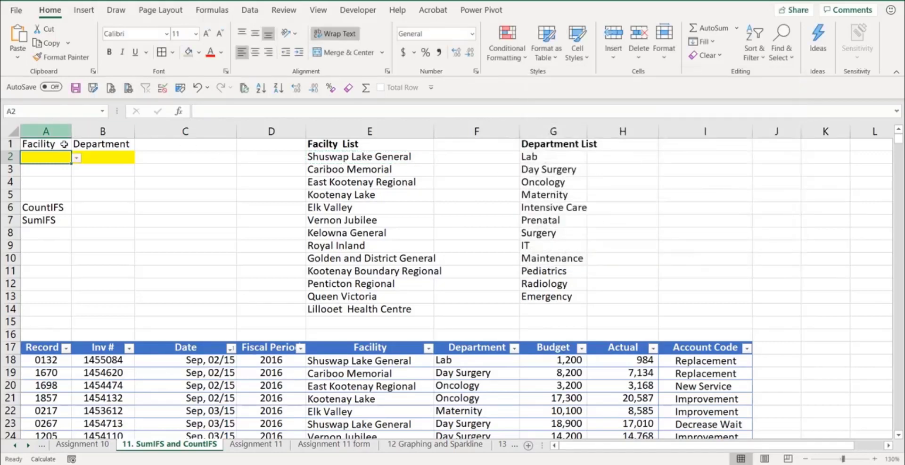
Choose Shuswap Lake General from A2's facility dropdown
left_click(77, 158)
left_click(49, 170)
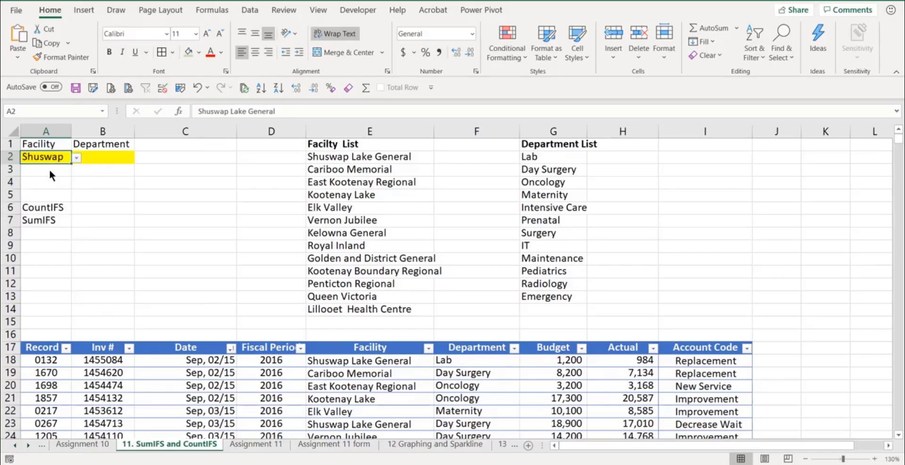
left_click(103, 157)
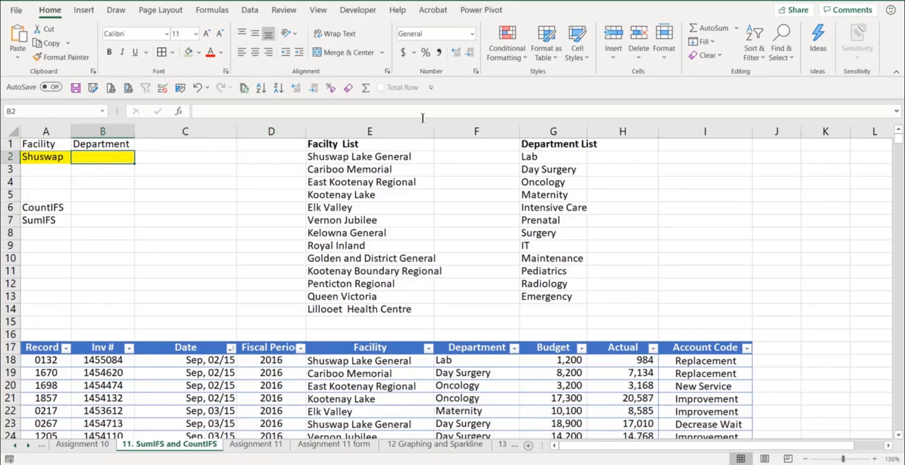
Add a List data validation to B2 with source =$G$2#
left_click(163, 88)
left_click(592, 142)
left_click(561, 176)
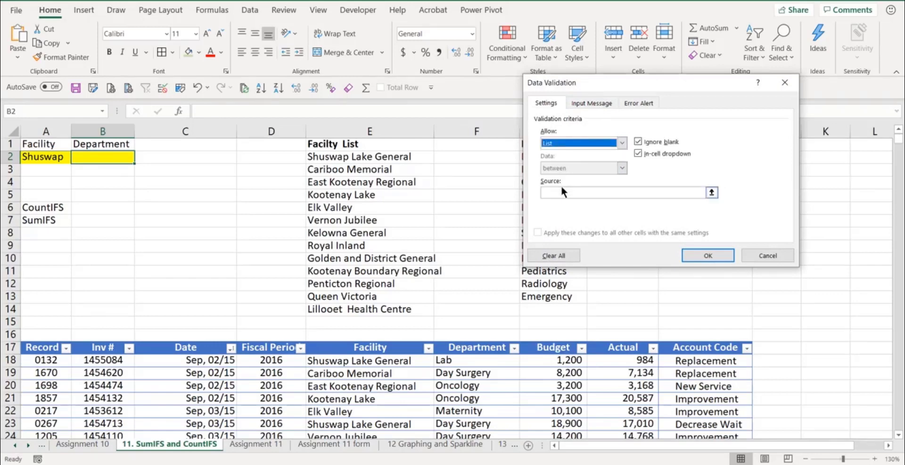
left_click(561, 192)
left_click_drag(595, 81, 683, 75)
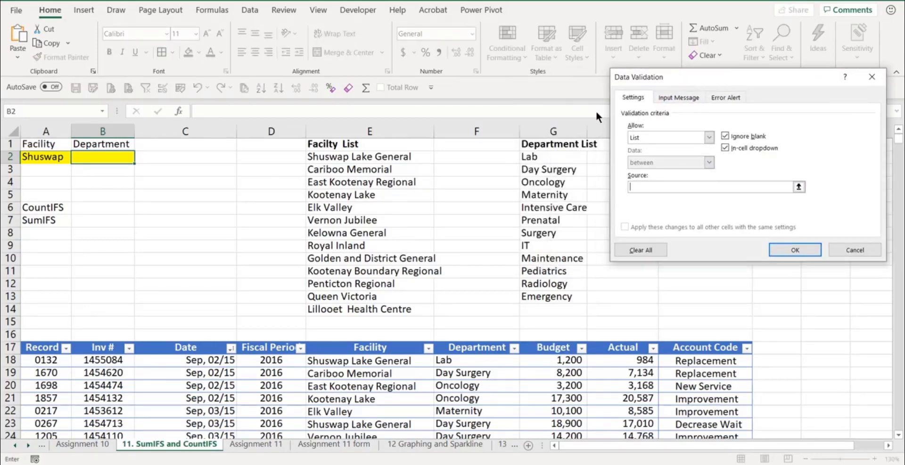
left_click(546, 156)
left_click(674, 185)
type("#")
key("Return")
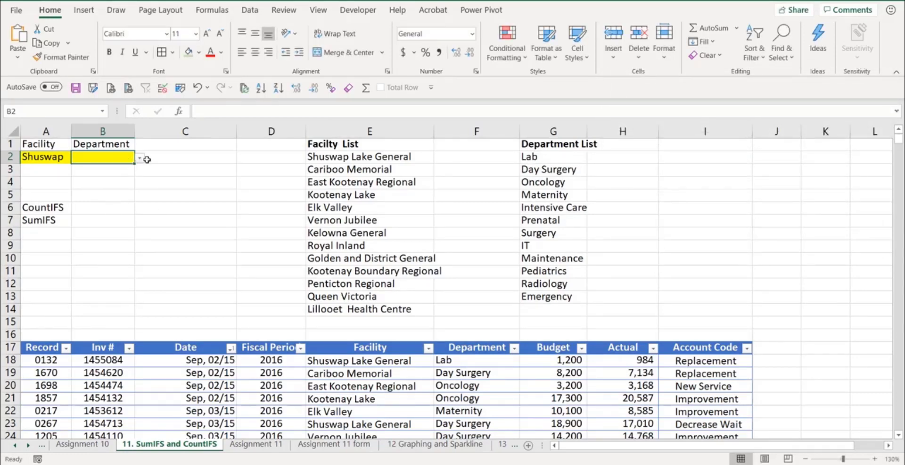
Choose Day Surgery from B2's department dropdown
left_click(140, 158)
left_click(109, 176)
left_click(111, 198)
left_click(107, 207)
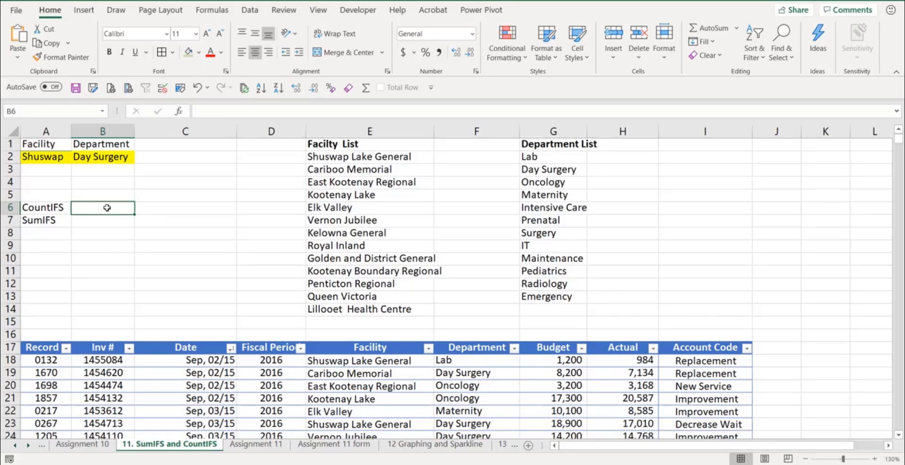
Start a COUNTIFS in B6 pairing the Facility column with A2 as first criterion
type("=coun")
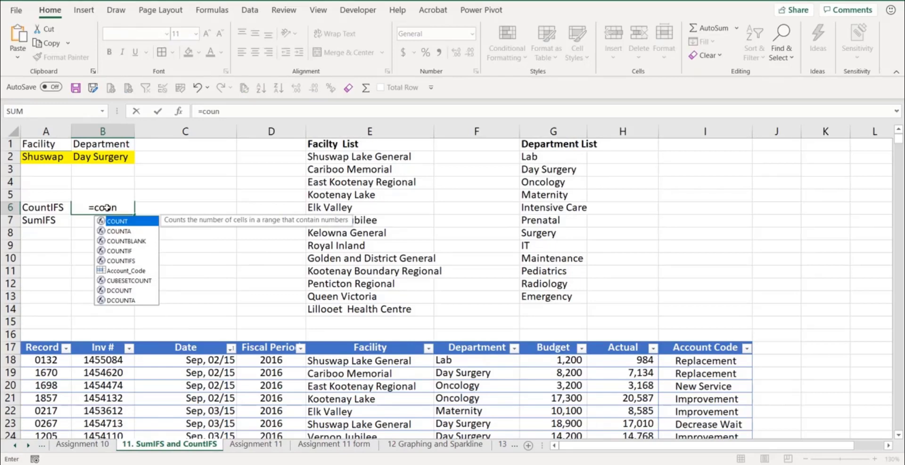
key("Down")
key("Down")
key("Down")
key("Down")
key("Tab")
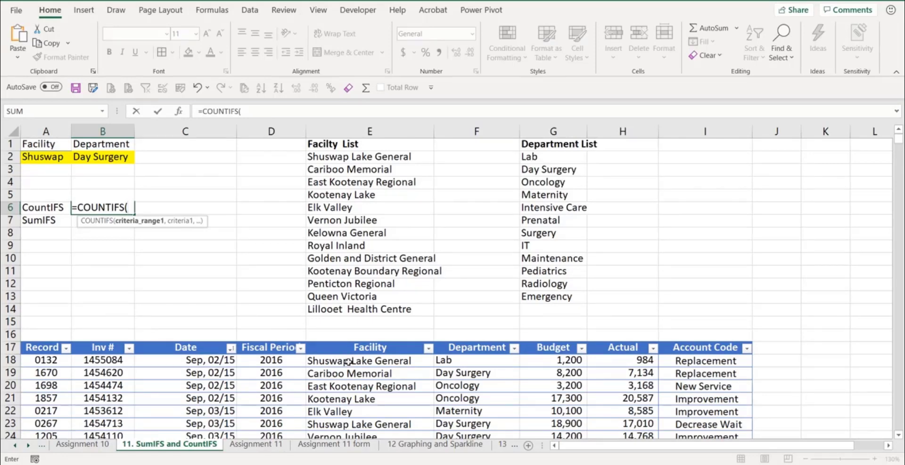
left_click(348, 362)
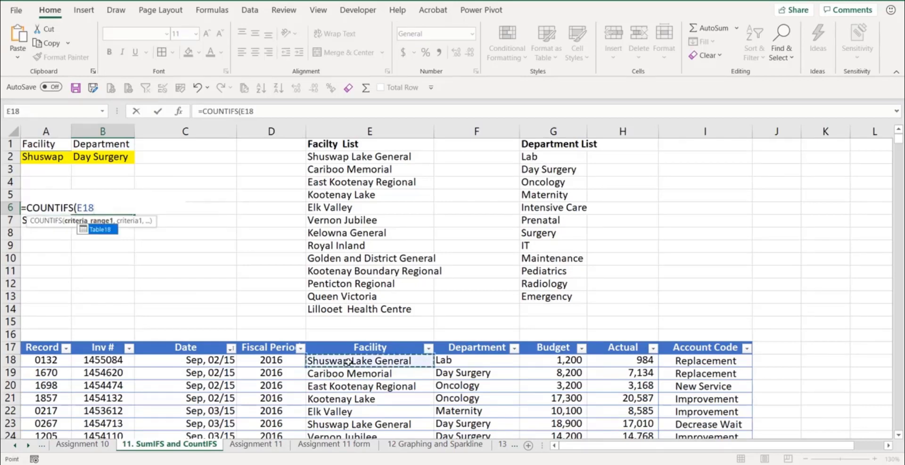
key("ctrl+shift+Down")
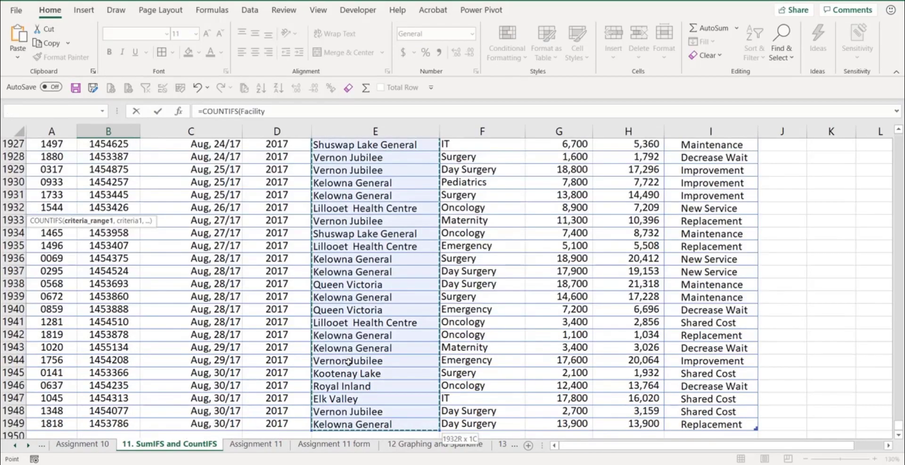
type(",")
scroll(339, 364, "up", 6)
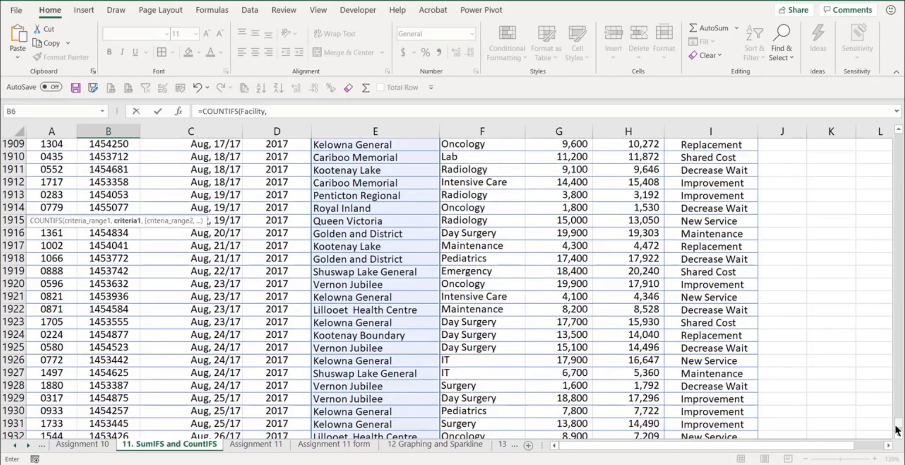
key("ctrl+BackSpace")
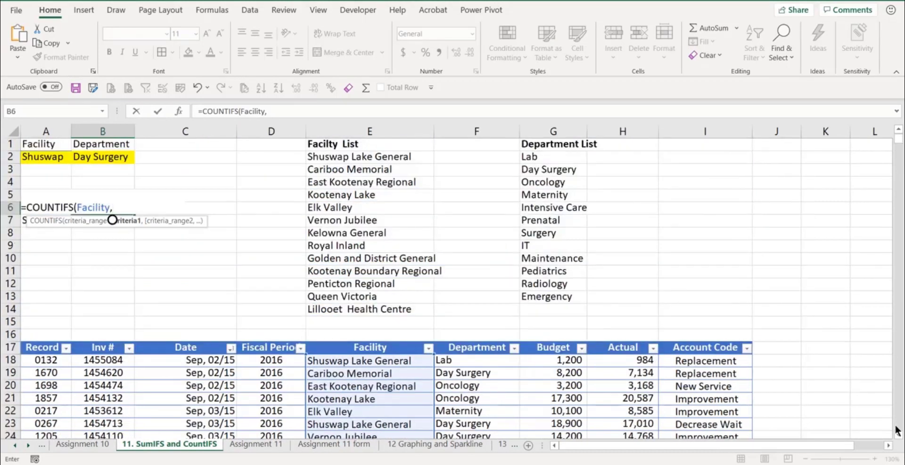
left_click(52, 156)
type(",")
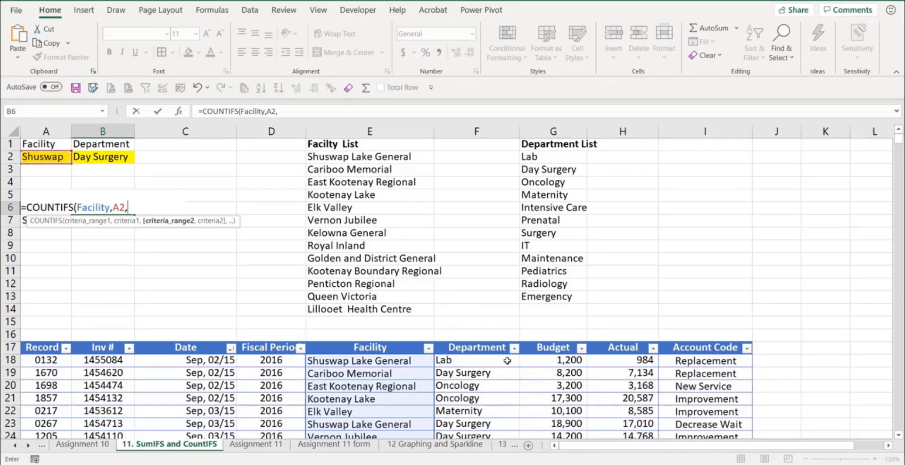
Add the Department column with B2 as second criterion, returning 14
left_click(492, 363)
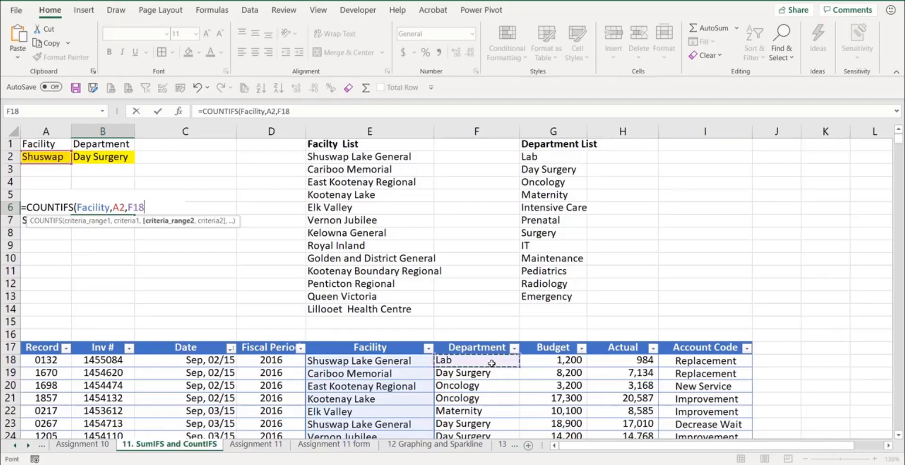
key("ctrl+shift+Down")
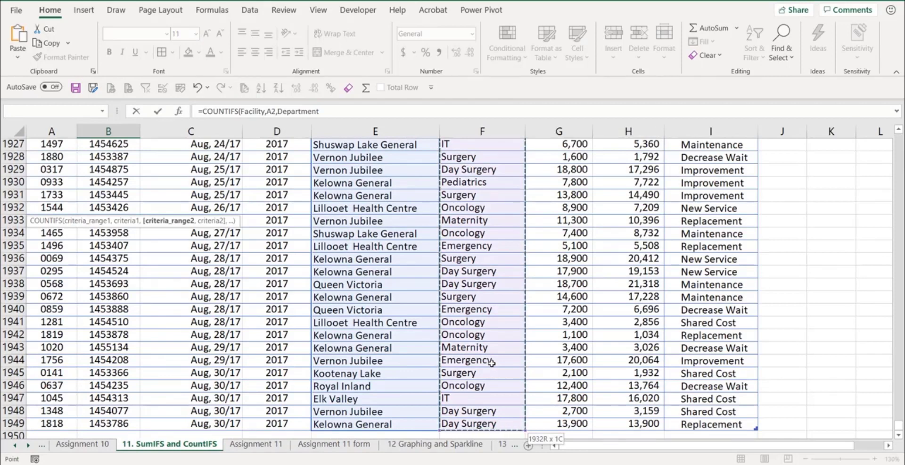
key("ctrl+BackSpace")
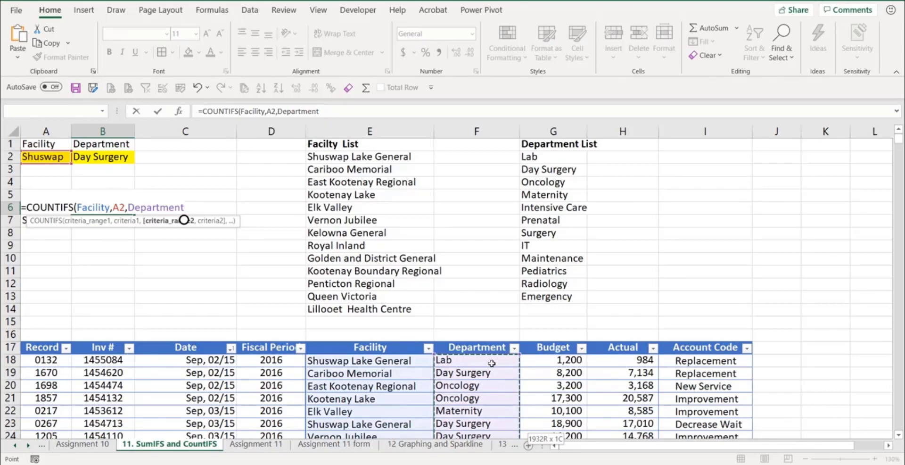
type(",")
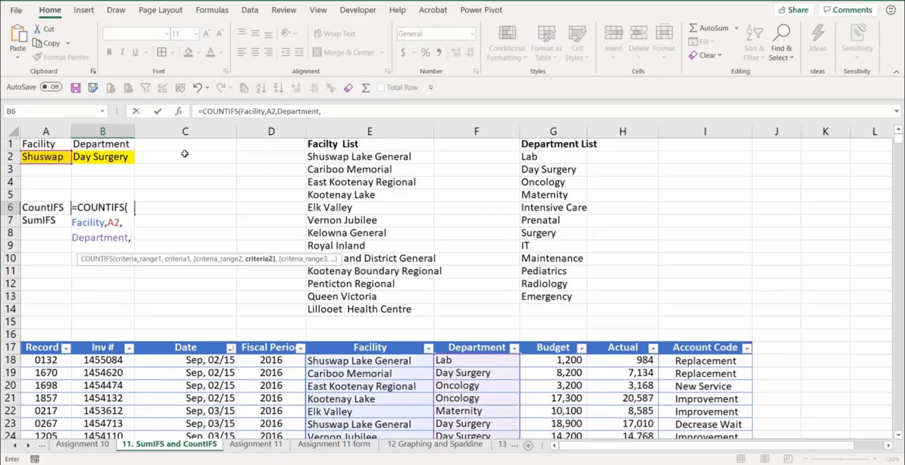
left_click(109, 160)
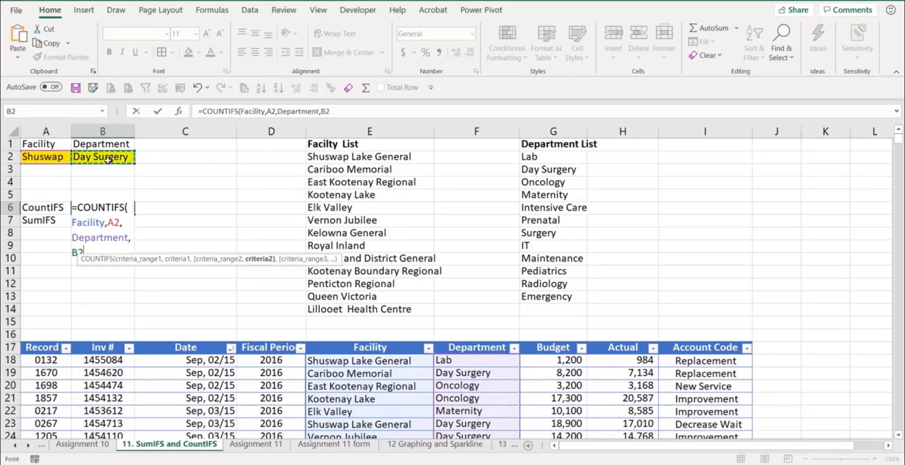
key("Return")
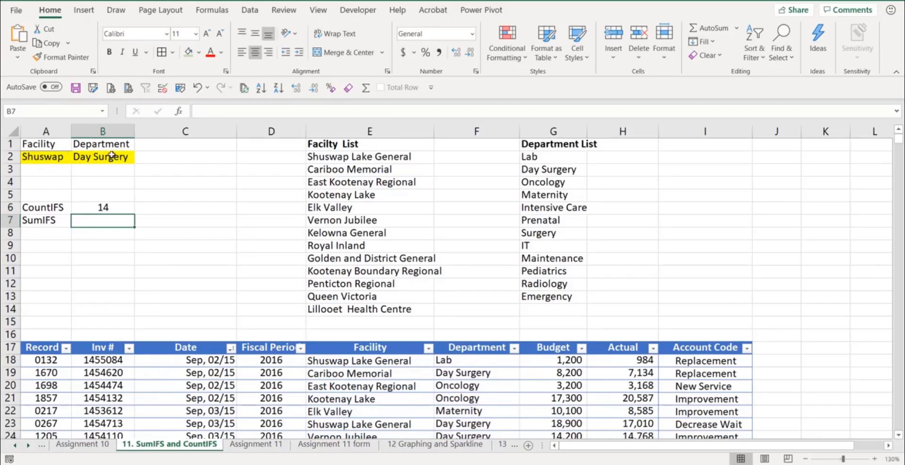
Switch A2 to Kootenay Lake, then Penticton Regional, and begin a SUMIFS in B7
left_click(58, 157)
left_click(77, 158)
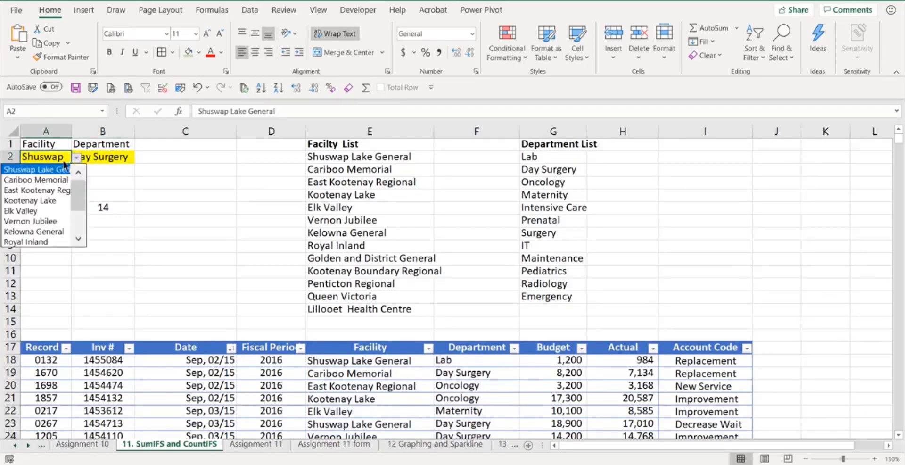
left_click(42, 200)
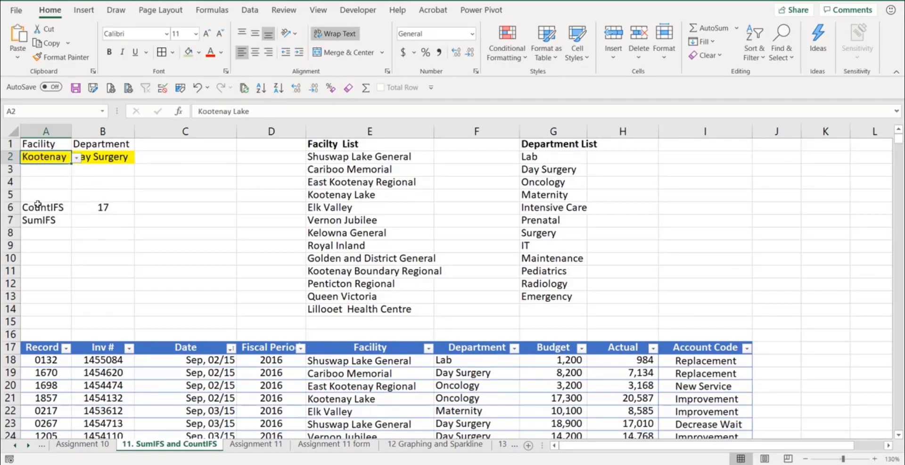
left_click(76, 157)
left_click(39, 239)
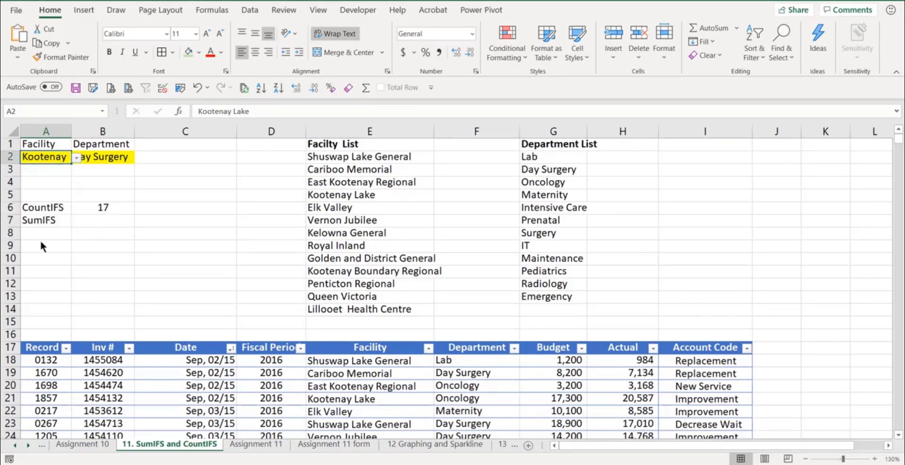
left_click(92, 222)
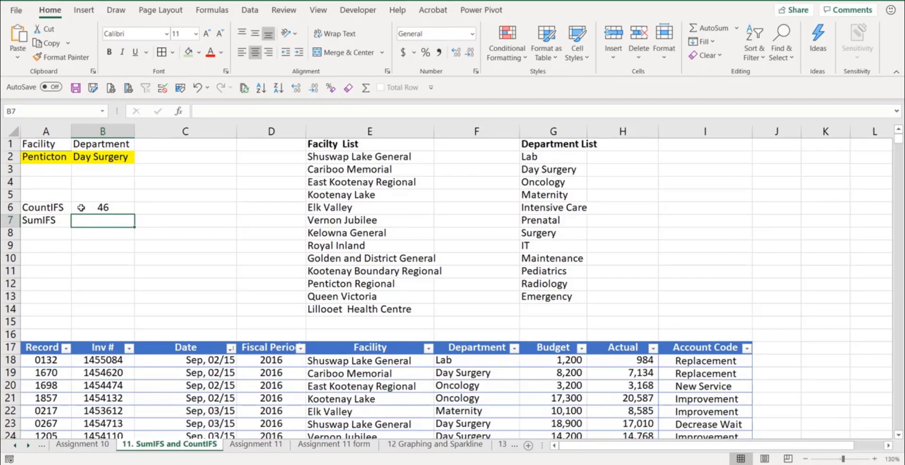
type("=sumi")
Build the B7 SUMIFS with Actual as sum range and Facility as first criteria range
key("Down")
key("Tab")
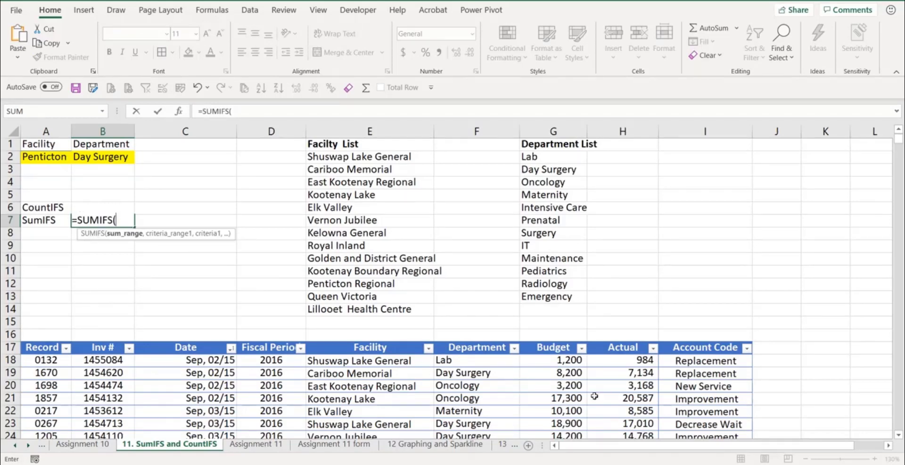
left_click(622, 364)
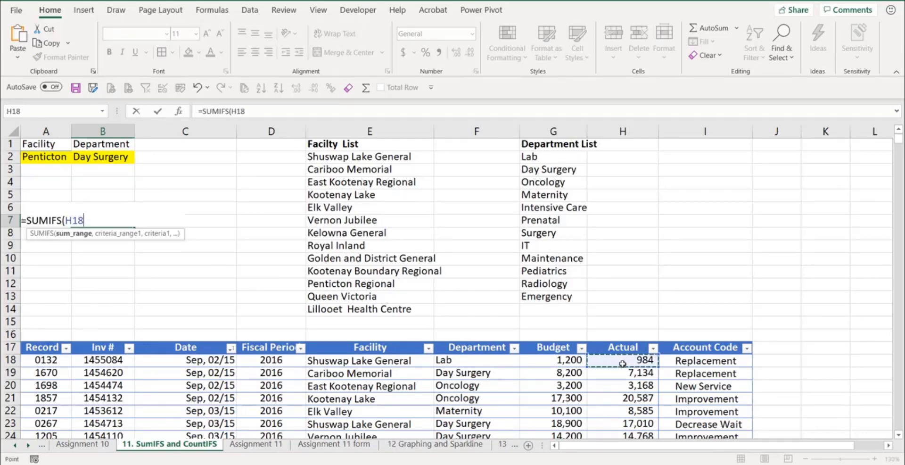
key("ctrl+shift+Down")
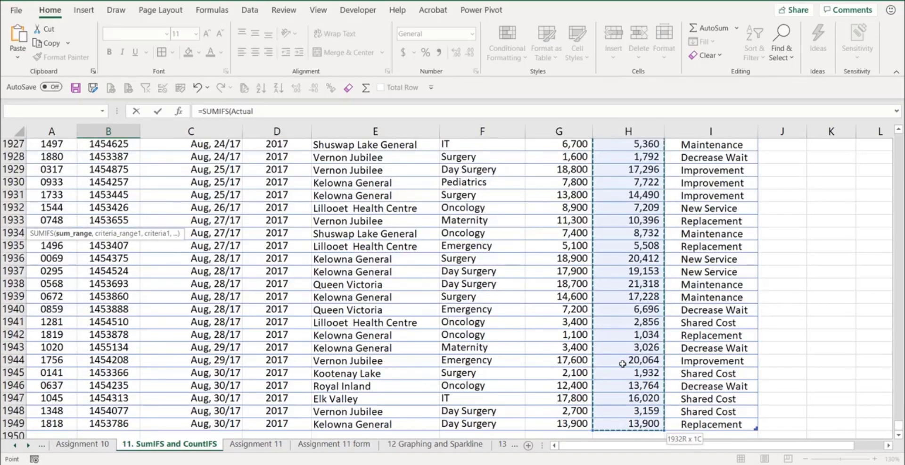
key("ctrl+BackSpace")
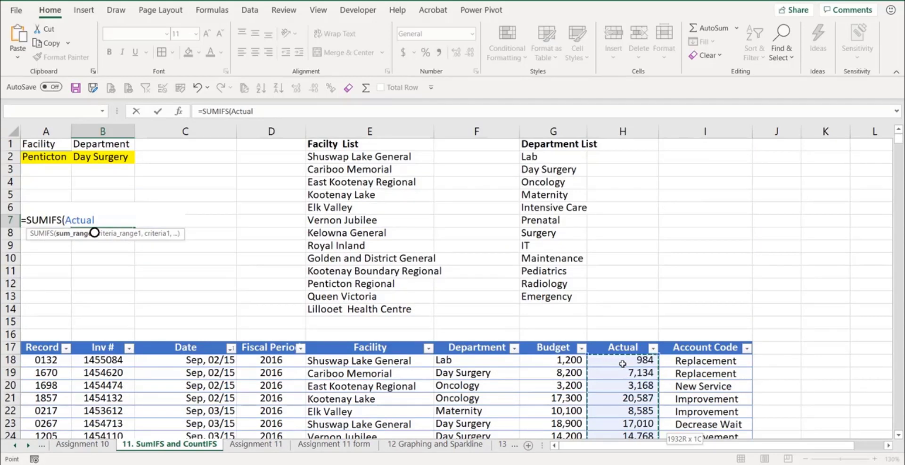
type(",")
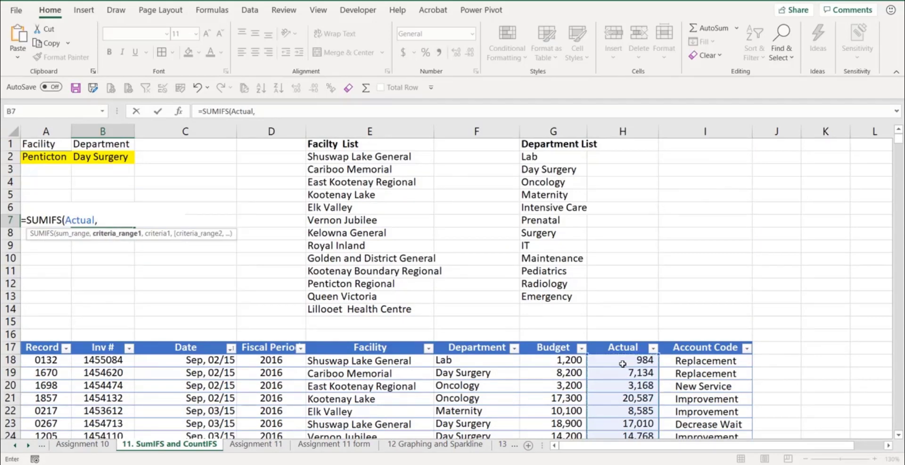
type("fa")
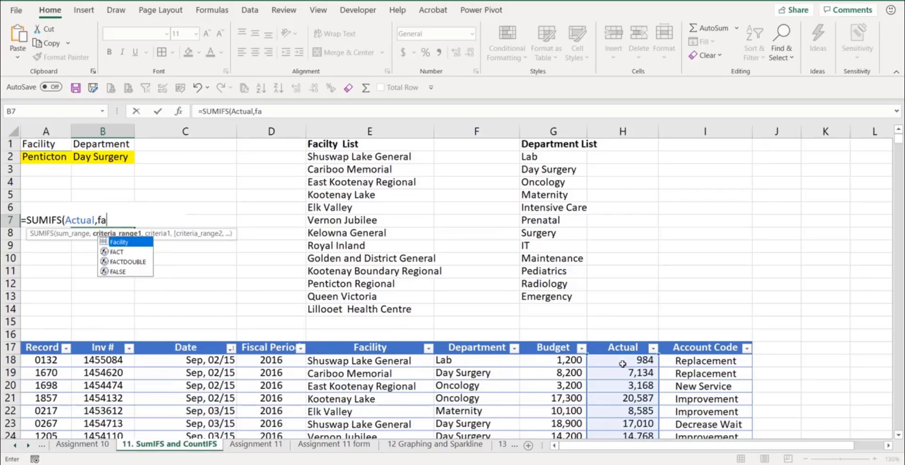
key("Tab")
Add A2, the Department column and B2 as criteria, closing the SUMIFS formula
type(",")
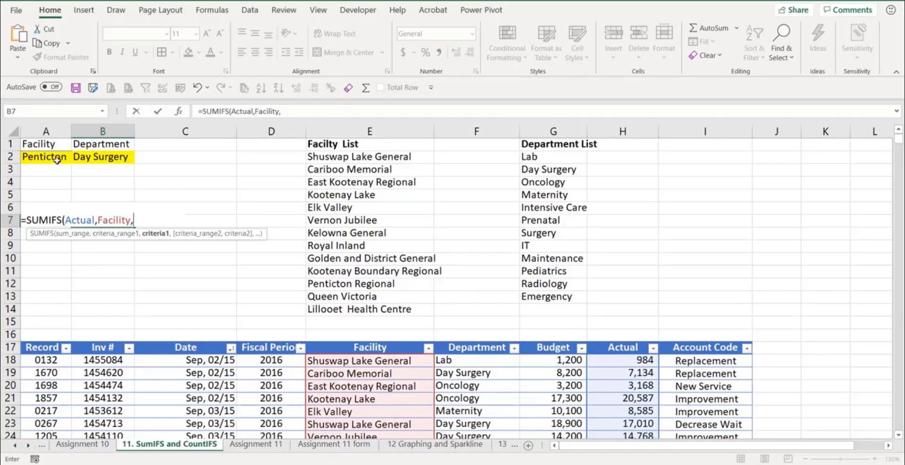
left_click(54, 158)
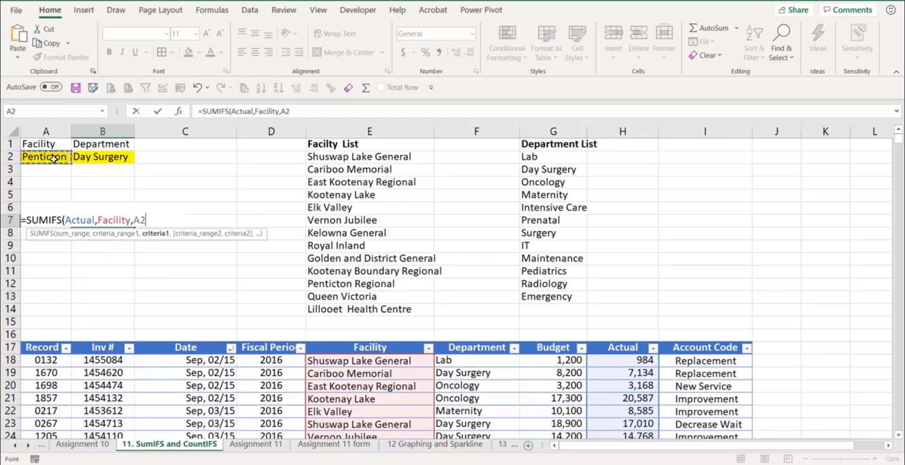
type(",")
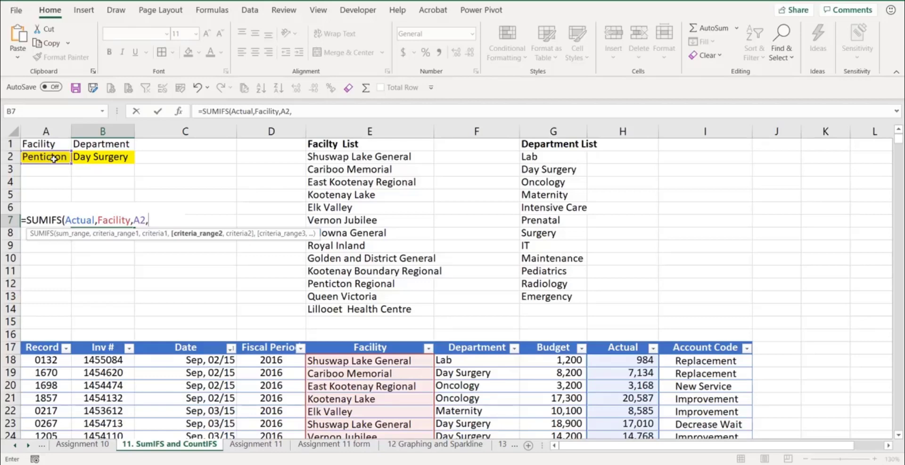
type("de")
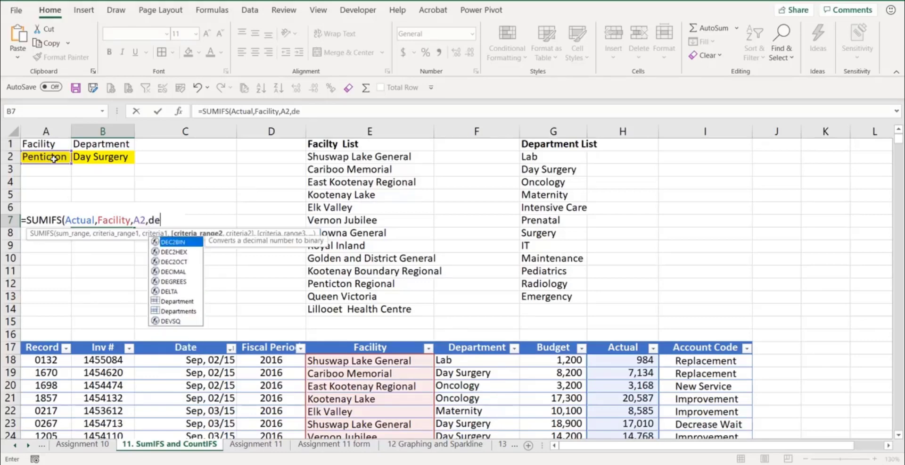
type("p")
key("Tab")
type(",")
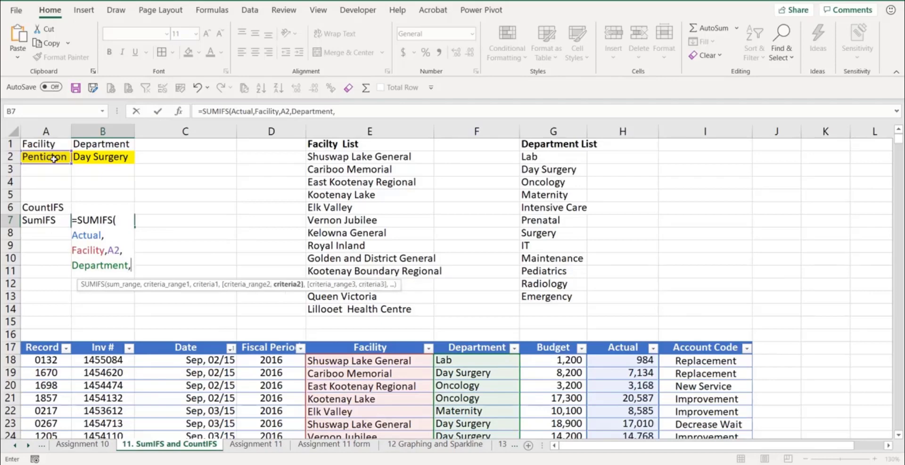
left_click(110, 156)
type(")")
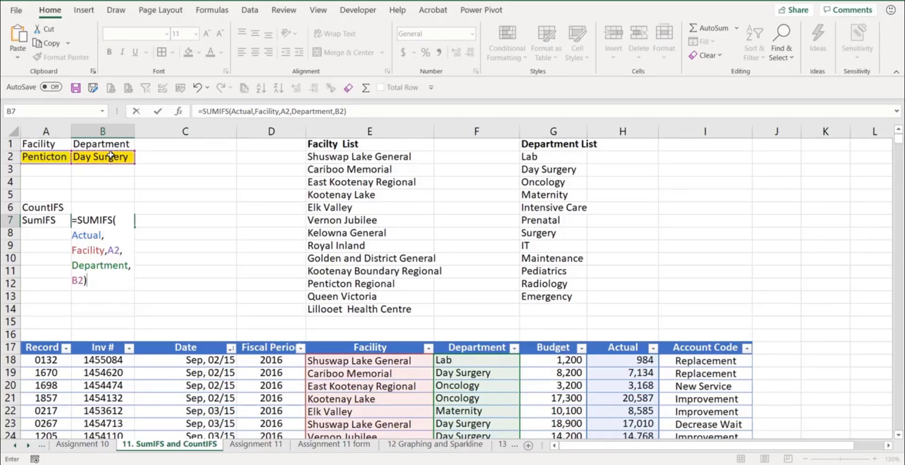
Commit the SUMIFS in B7 and apply Number format with Ctrl+Shift+1
key("Return")
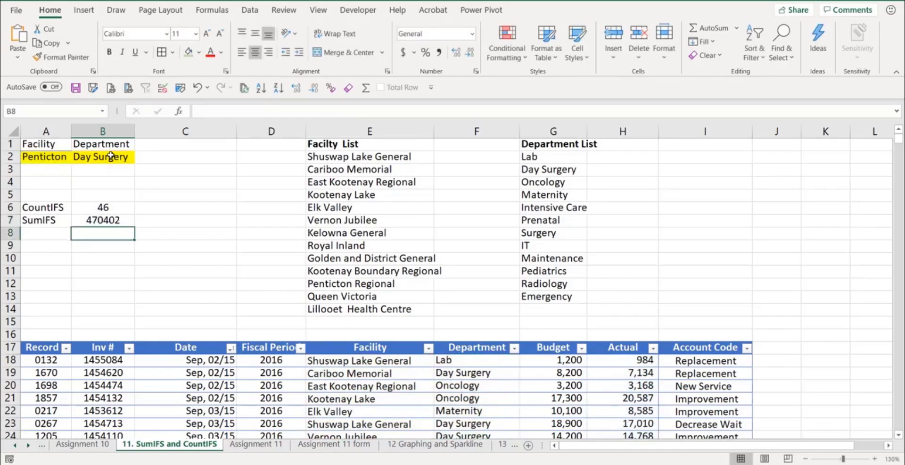
left_click(119, 218)
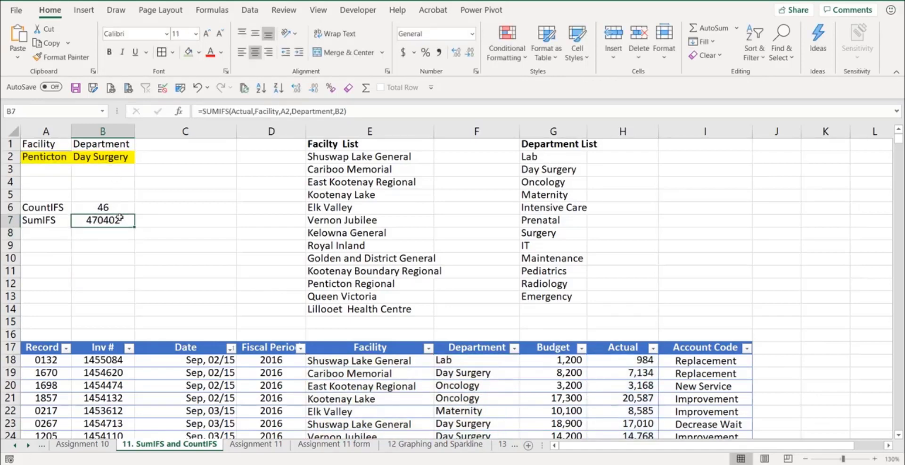
key("ctrl+shift+1")
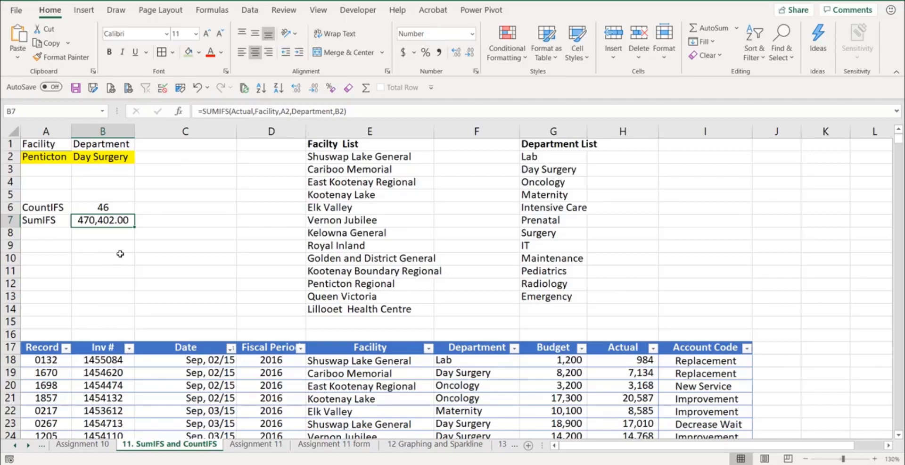
Set the criteria to Vernon Jubilee and Oncology, giving CountIFS 47 and SumIFS 555,704.00
left_click_drag(58, 159, 80, 159)
left_click(77, 158)
left_click(54, 169)
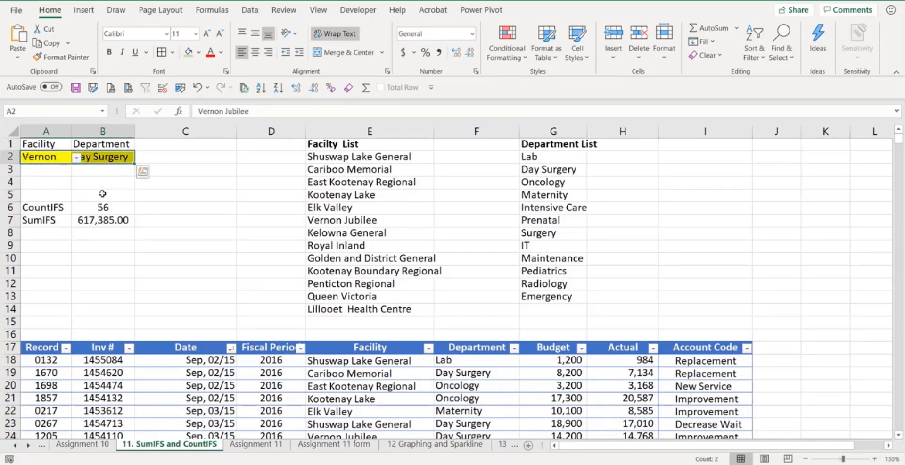
left_click(118, 158)
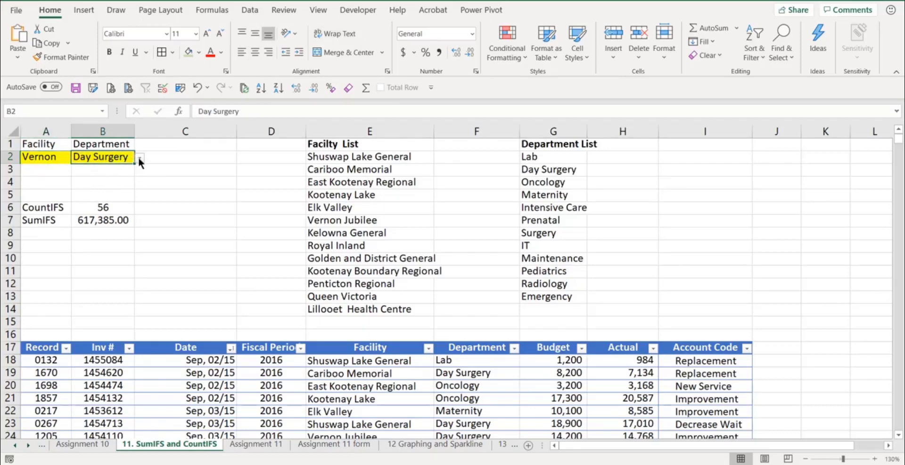
left_click(140, 158)
left_click(75, 180)
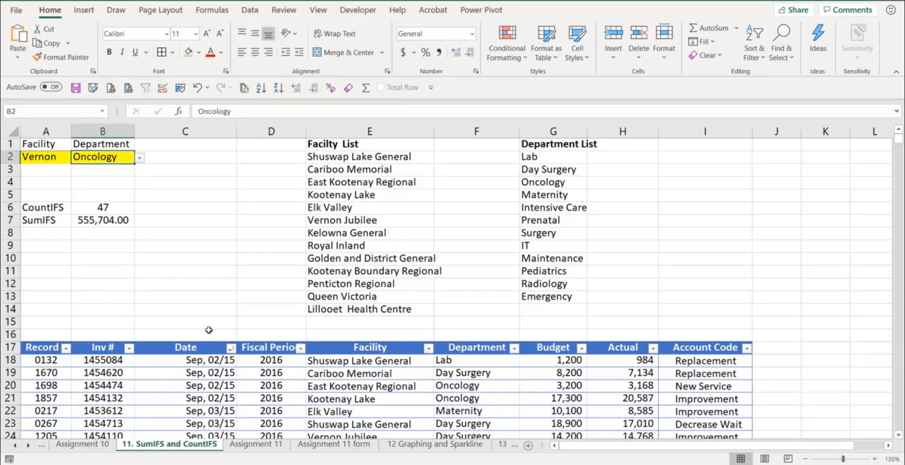
Switch to the Assignment 11 sheet and review its Type/Region/Cost data and the J4 cell
left_click(264, 444)
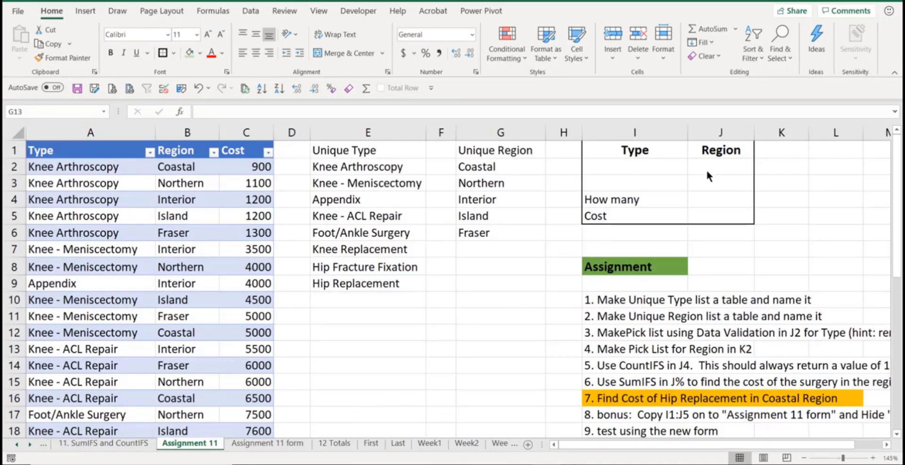
left_click(736, 199)
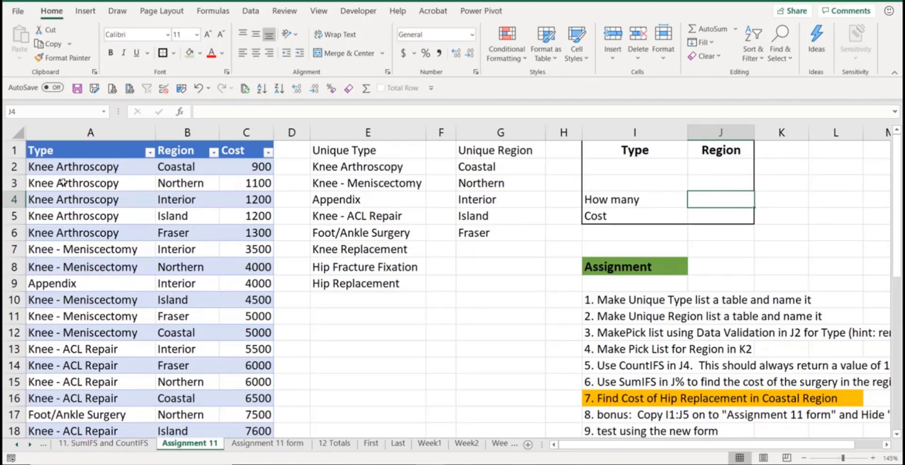
left_click(67, 167)
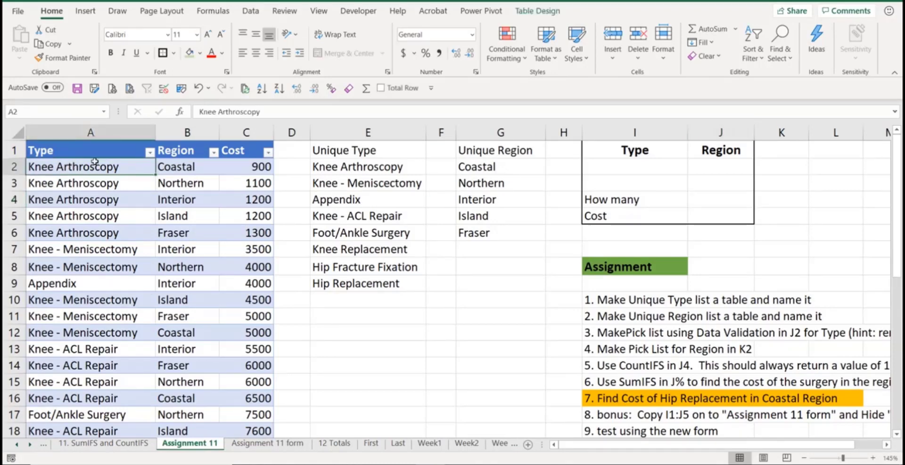
left_click(170, 168)
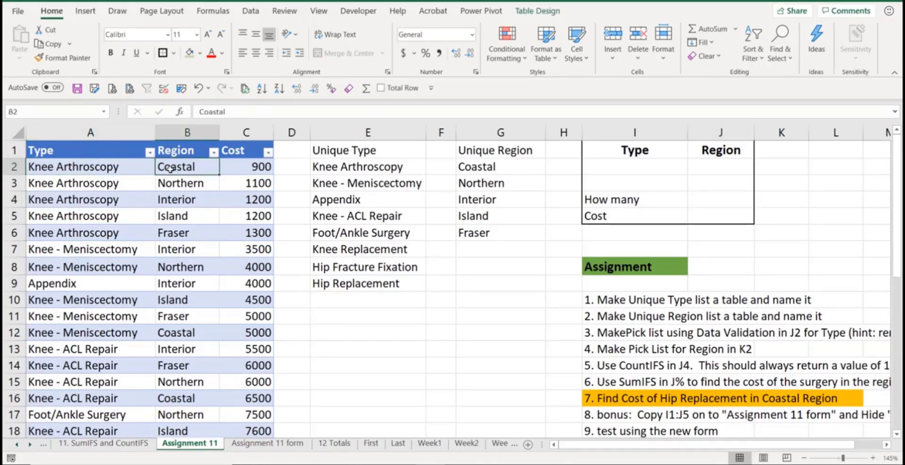
left_click(710, 202)
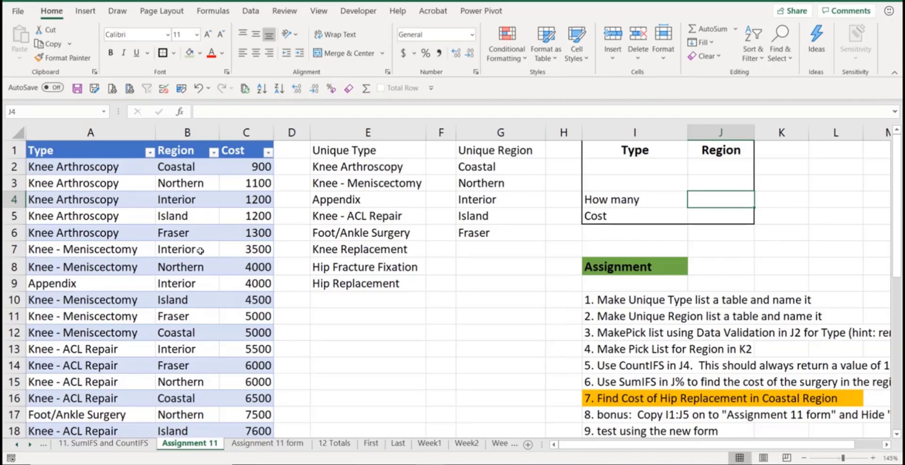
left_click(250, 247)
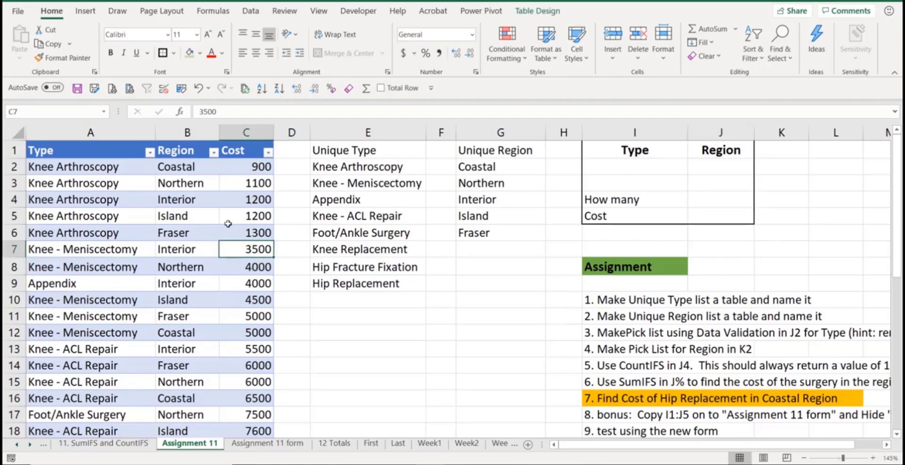
scroll(166, 296, "down", 5)
scroll(142, 264, "up", 5)
left_click(369, 222)
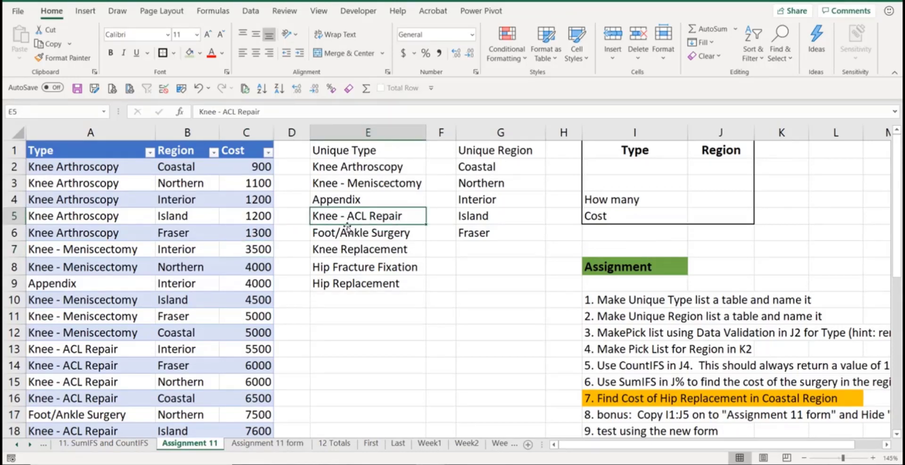
Convert the Unique Type list E1:E9 to a table with headers and name it from its top row
key("ctrl+t")
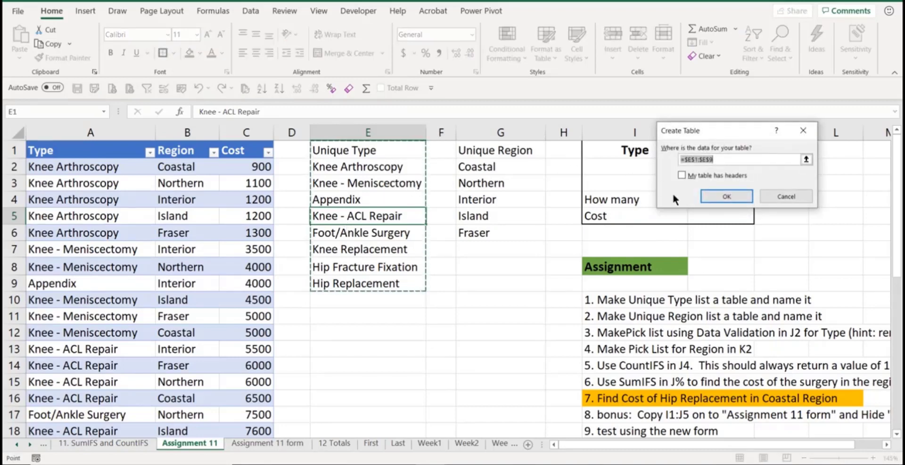
left_click(681, 174)
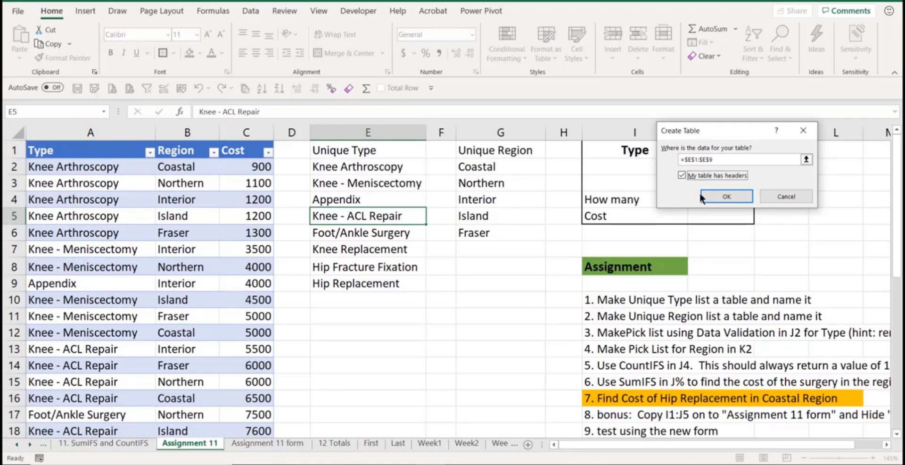
left_click(727, 197)
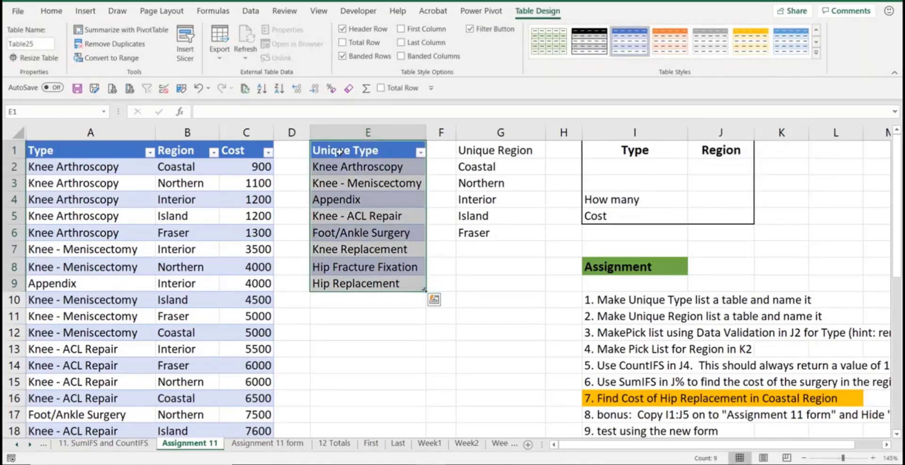
left_click(182, 89)
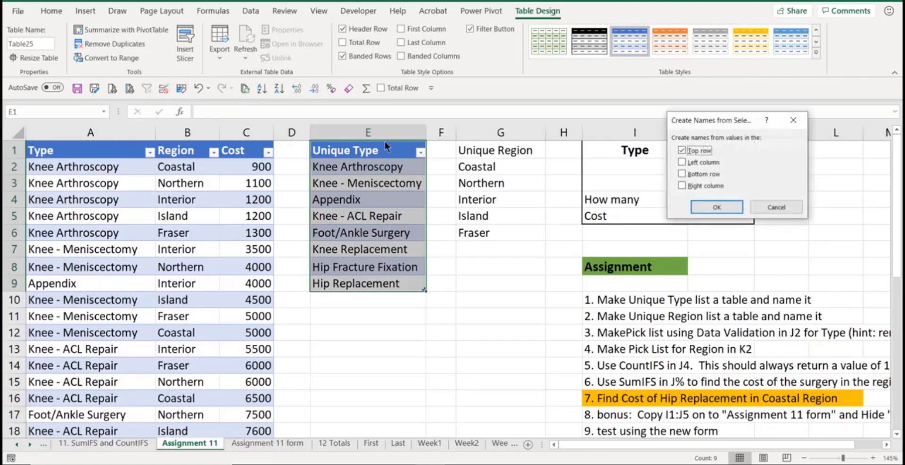
left_click(722, 207)
Convert the Unique Region list G1:G6 to a table with headers and name it from its top row
left_click(508, 176)
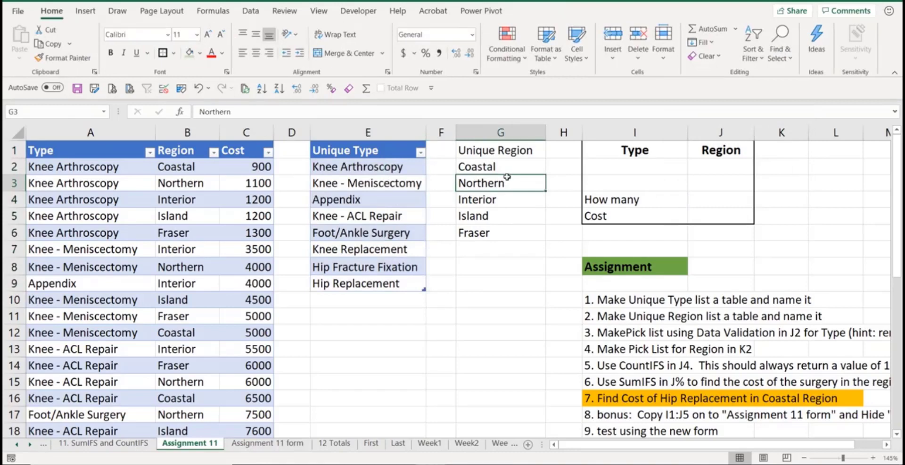
key("ctrl+t")
left_click(700, 178)
left_click(726, 196)
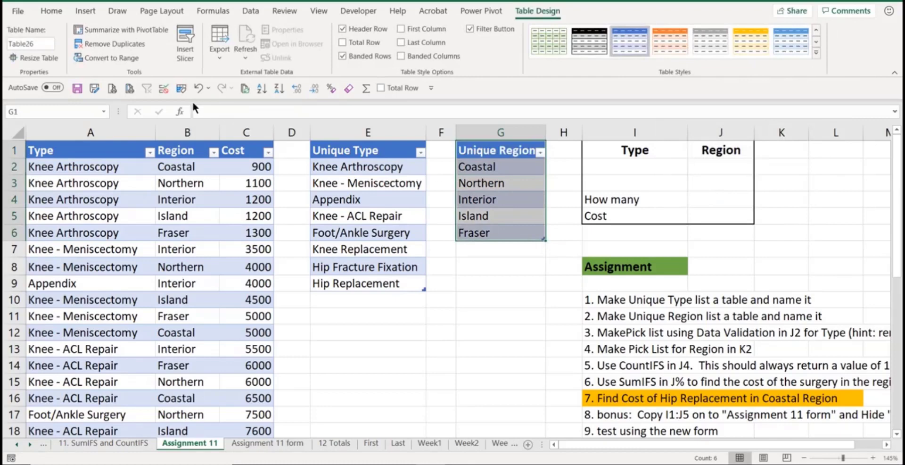
left_click(181, 88)
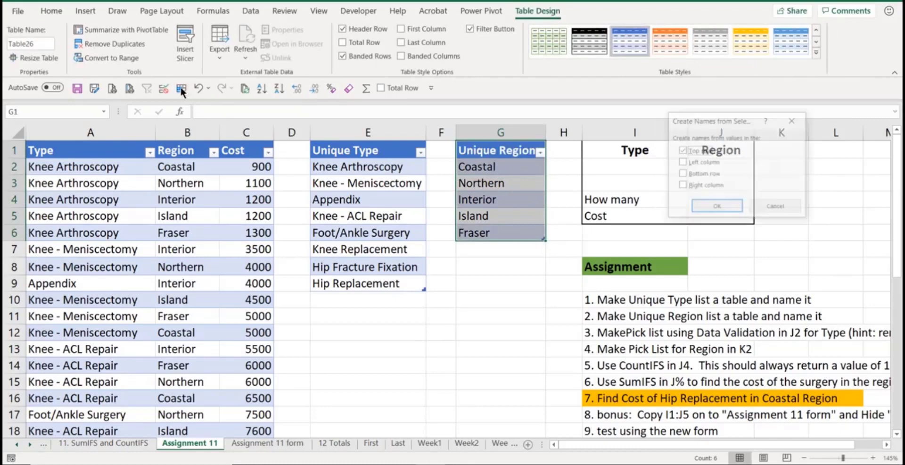
left_click(717, 208)
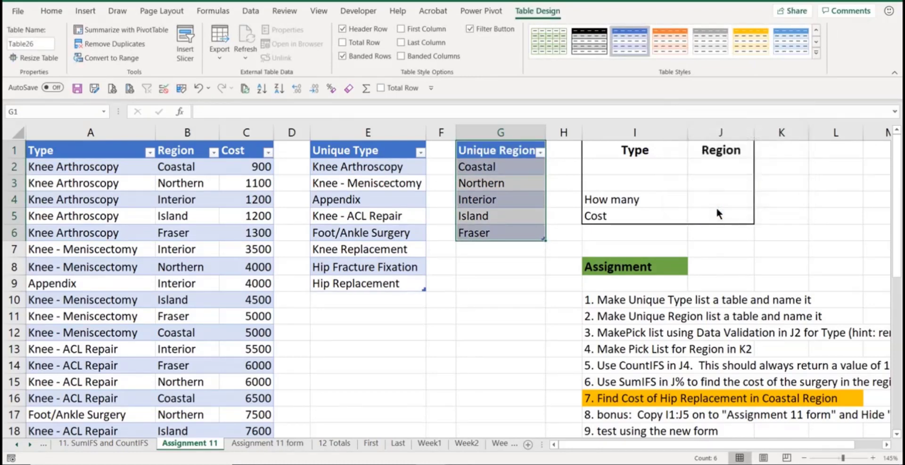
left_click(644, 167)
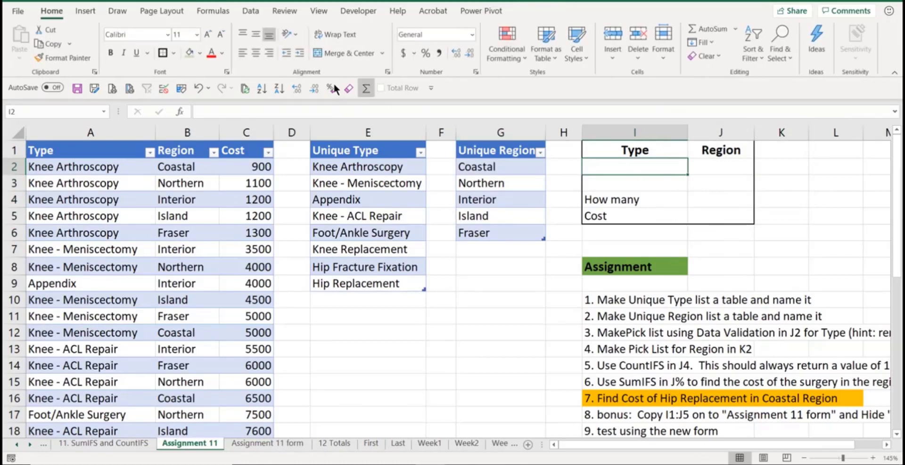
Give I2 a List data validation sourced from the Unique_Type name
left_click(164, 89)
left_click(666, 141)
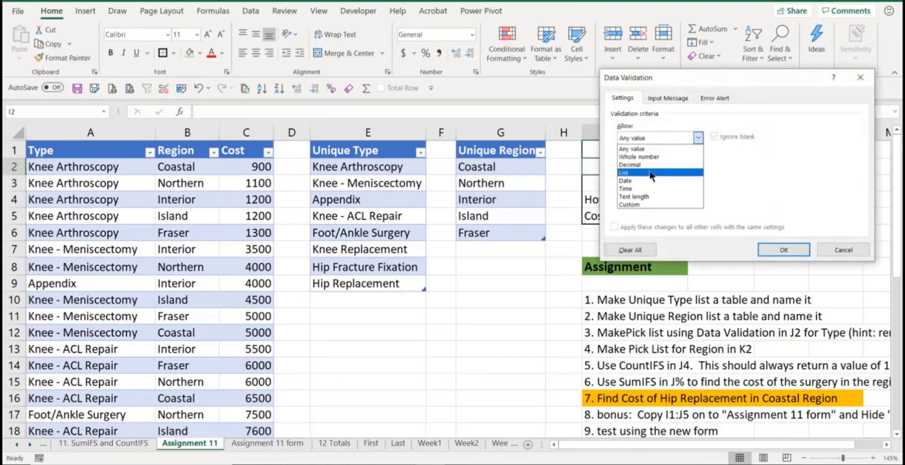
left_click(650, 173)
left_click(649, 186)
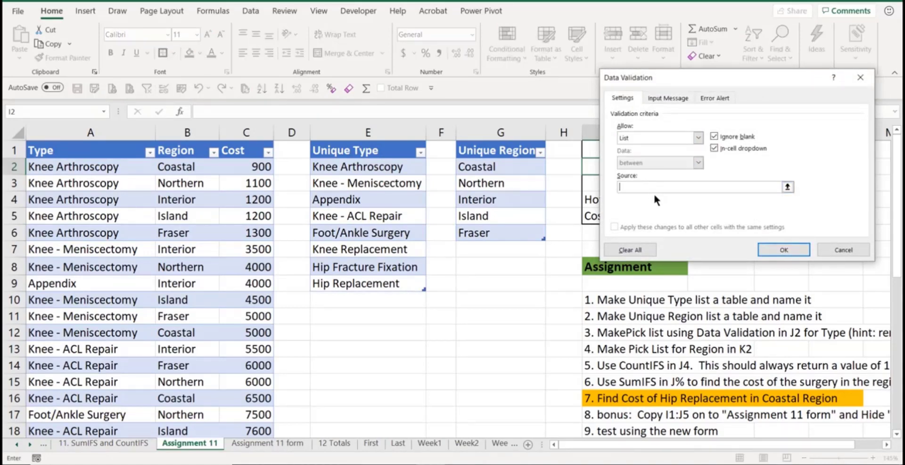
key("F3")
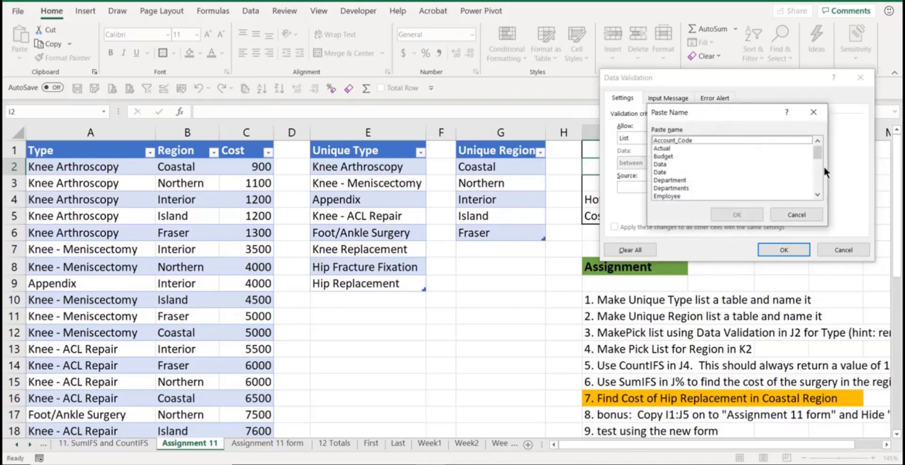
left_click_drag(820, 151, 835, 233)
left_click_drag(814, 154, 826, 184)
left_click(684, 187)
left_click(738, 215)
left_click(784, 250)
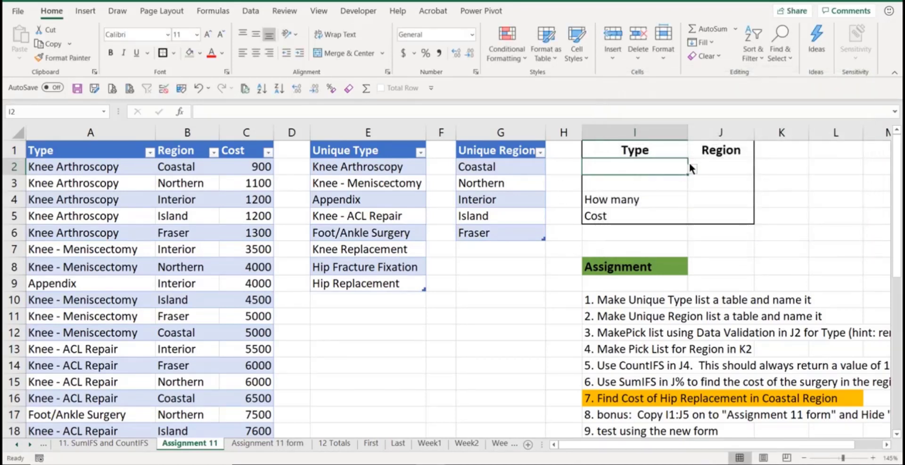
Choose Knee - Meniscectomy as the Type in I2
left_click(694, 171)
left_click(608, 191)
left_click(713, 171)
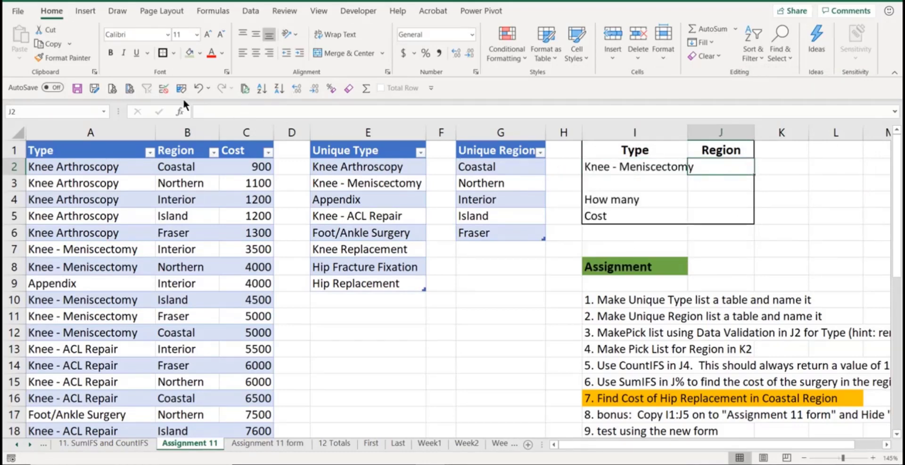
Set up J2's List validation with =Unique_Region pasted as the source
left_click(165, 87)
left_click(698, 137)
left_click(675, 172)
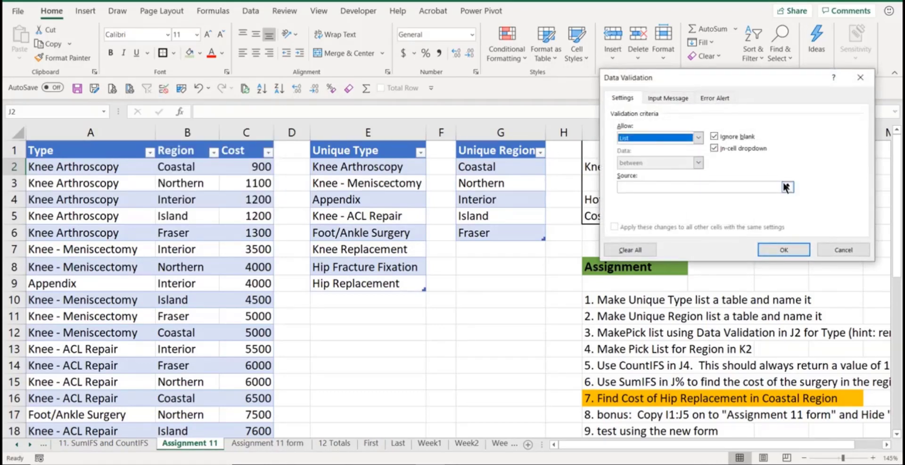
left_click(748, 187)
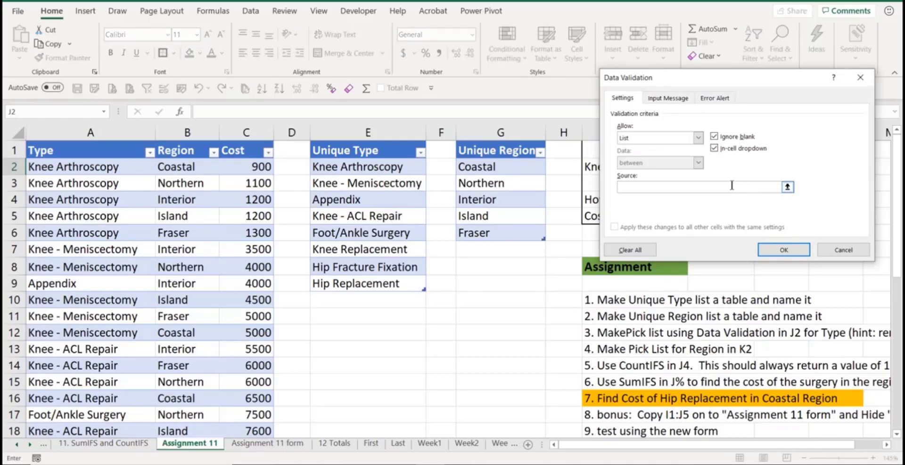
key("F3")
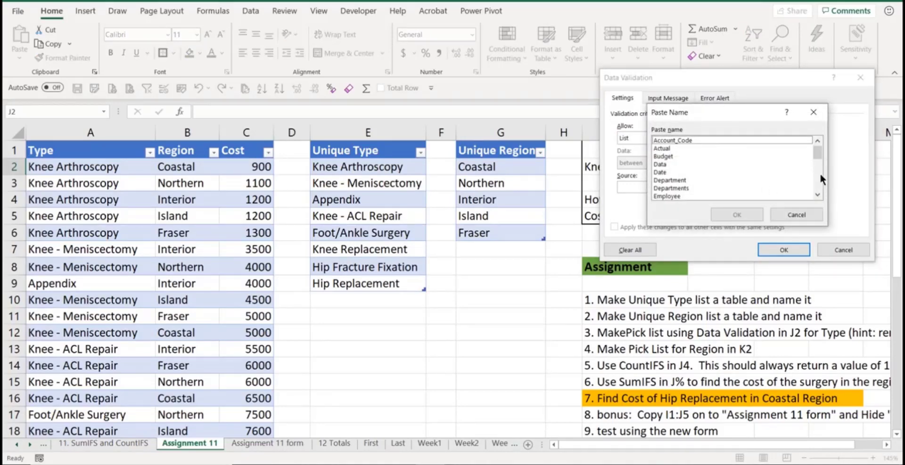
left_click_drag(816, 153, 822, 202)
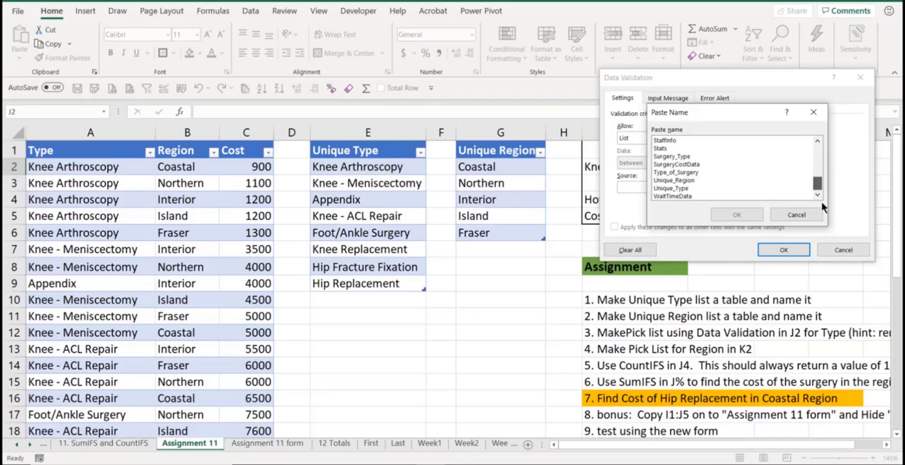
left_click(687, 181)
left_click(746, 211)
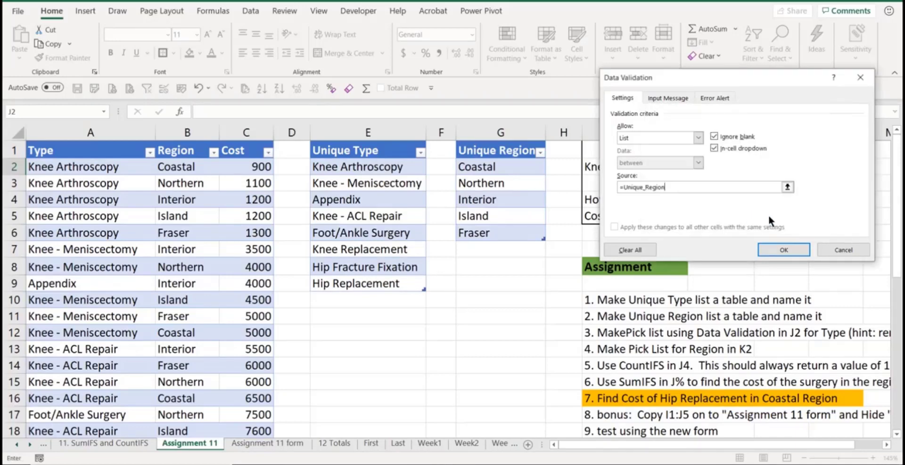
Apply J2's Region pick list, choose Northern, and widen column I to fit Knee - Meniscectomy
left_click(787, 246)
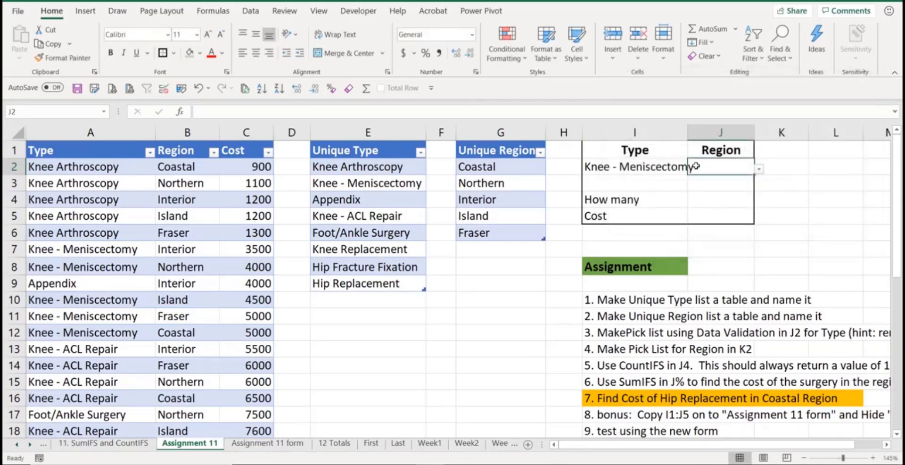
left_click(759, 169)
left_click(726, 194)
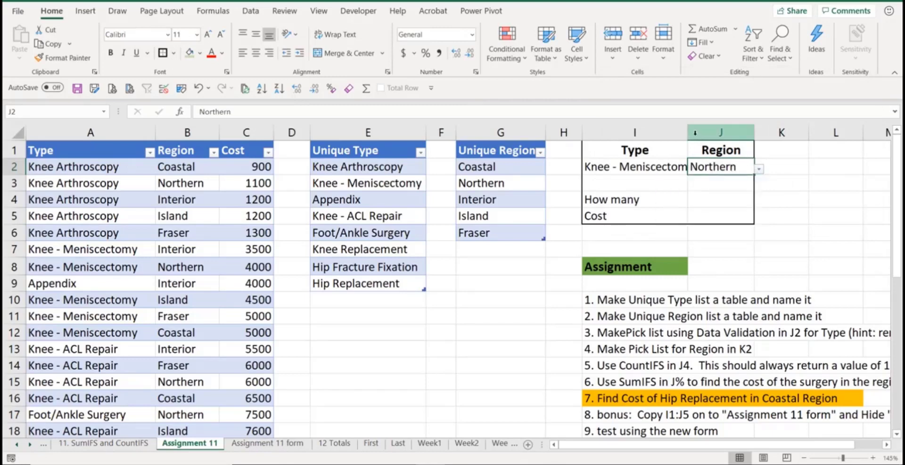
left_click_drag(692, 130, 710, 131)
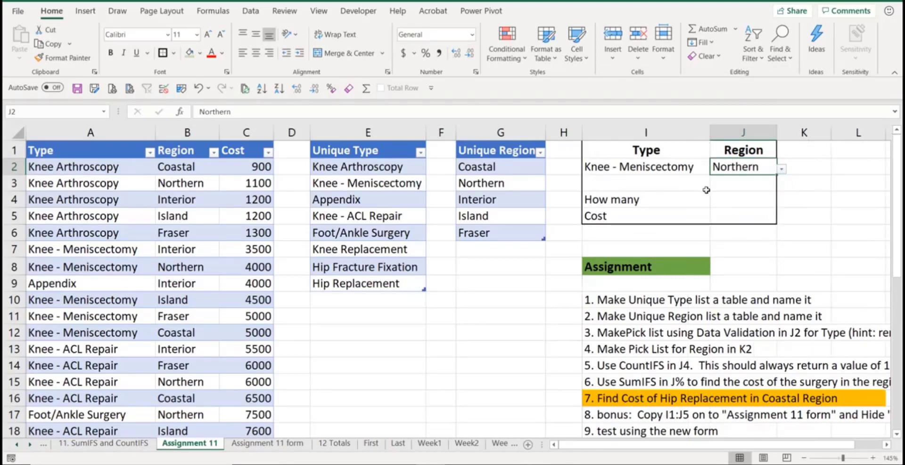
left_click(733, 200)
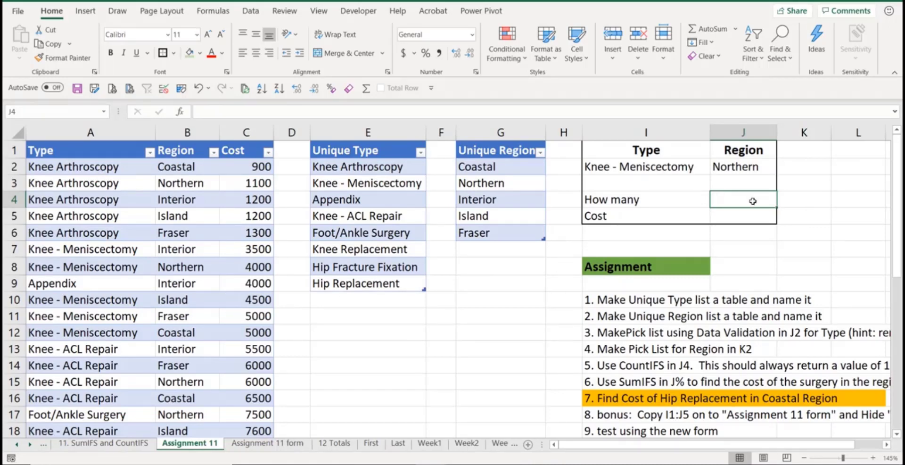
Start a COUNTIFS in J4 matching Table4[Type] to the Type in I2
type("=count")
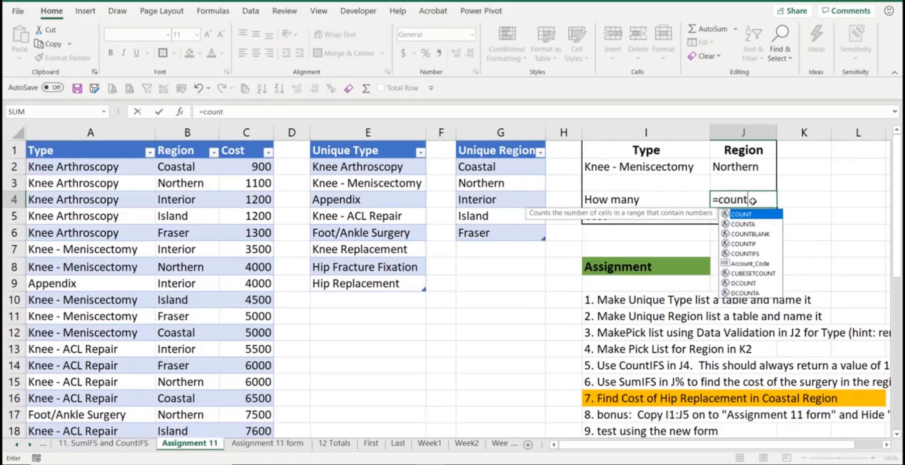
type("ifs")
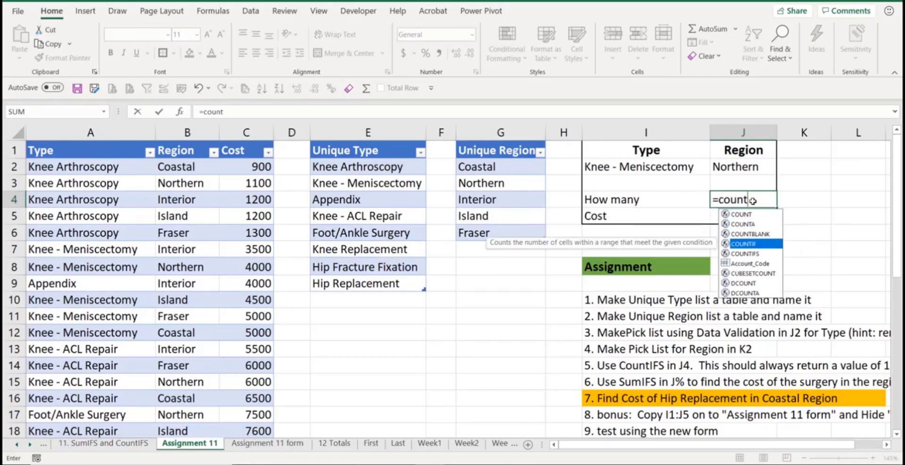
key("Tab")
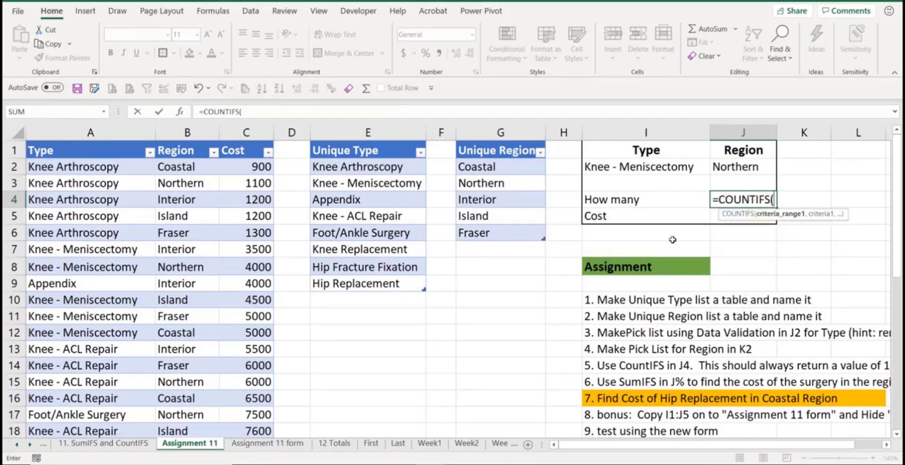
left_click(108, 167)
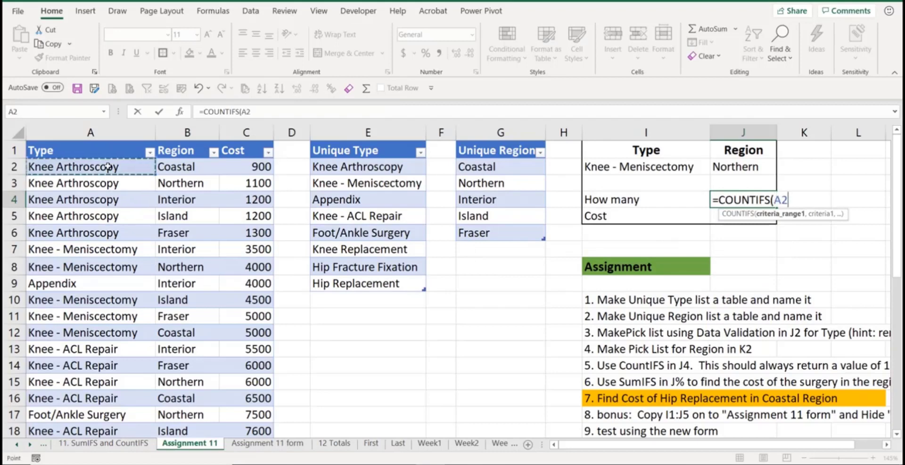
key("ctrl+shift+Down")
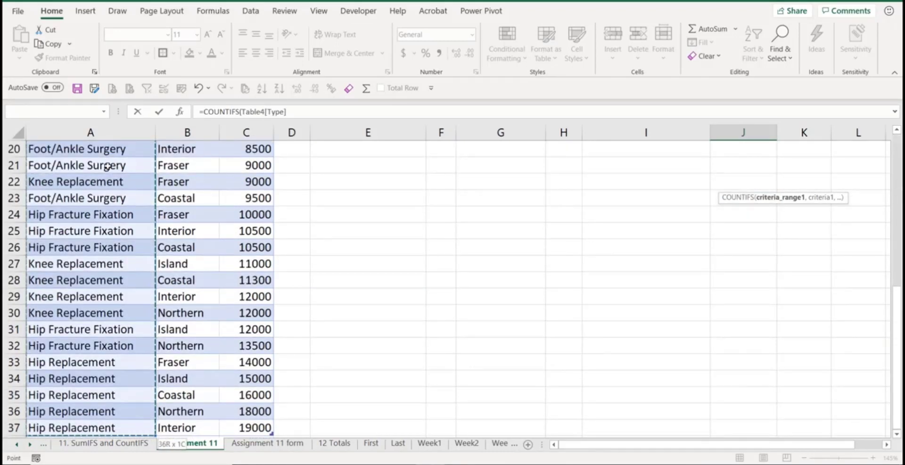
scroll(108, 167, "up", 6)
type(",")
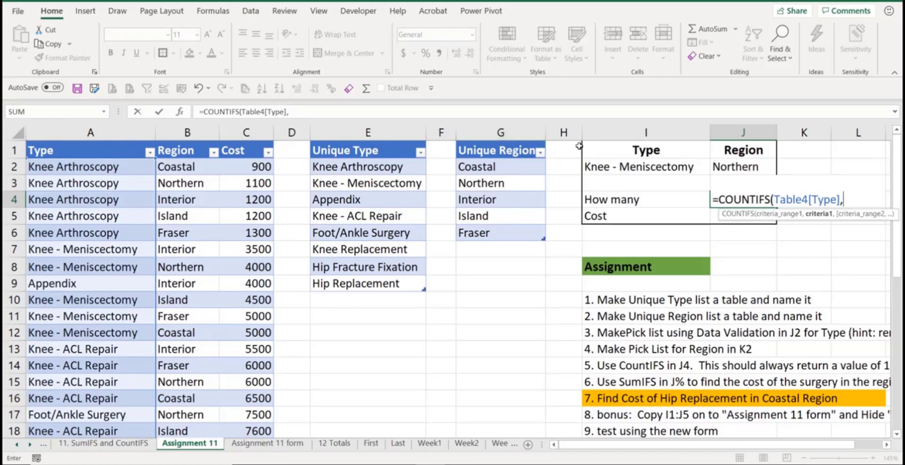
left_click(640, 166)
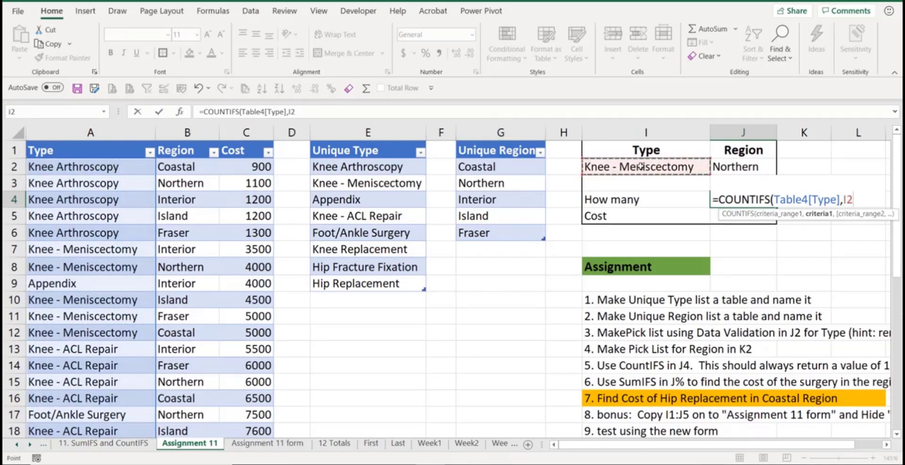
type(",")
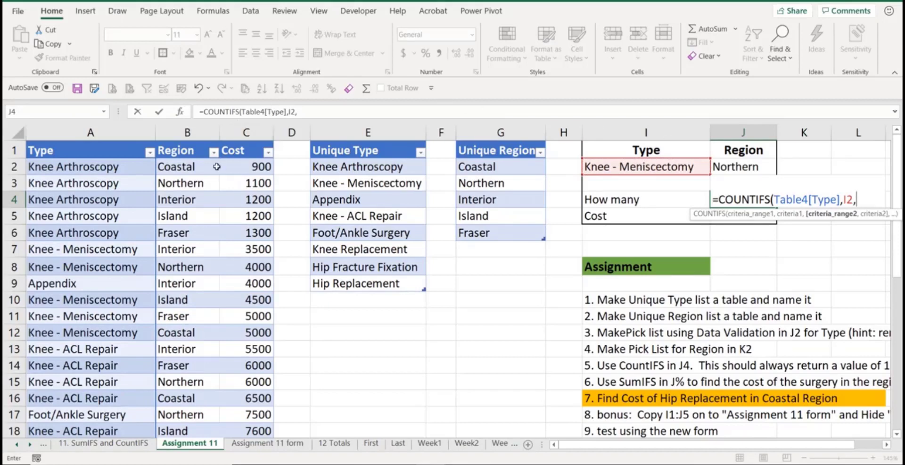
Add Table4[Region] matched to J2 as the second criterion and commit, returning 1
left_click(202, 167)
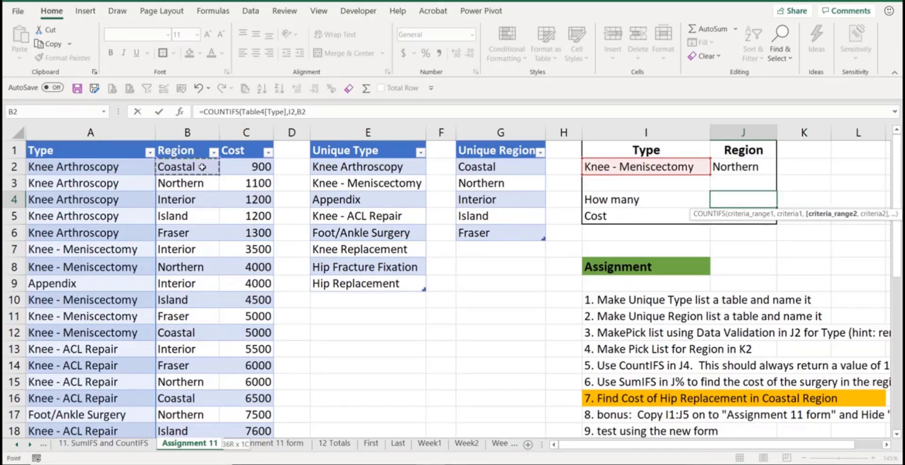
key("ctrl+shift+Down")
scroll(203, 166, "up", 6)
type(",")
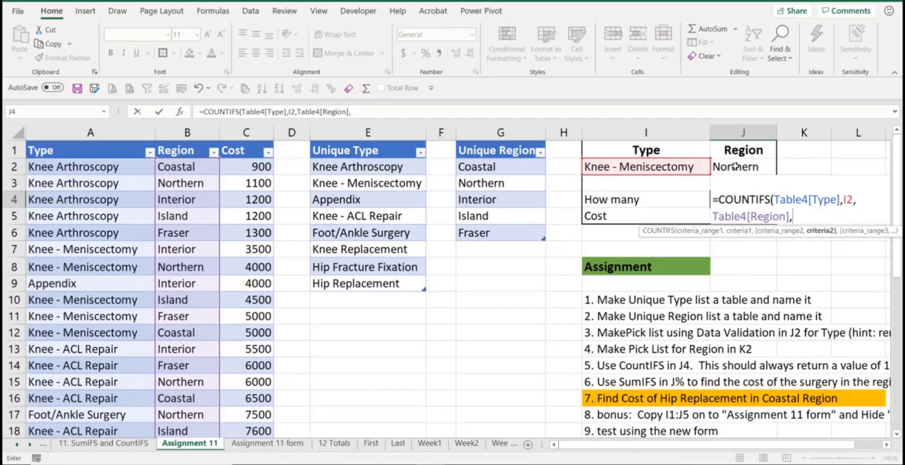
left_click(734, 165)
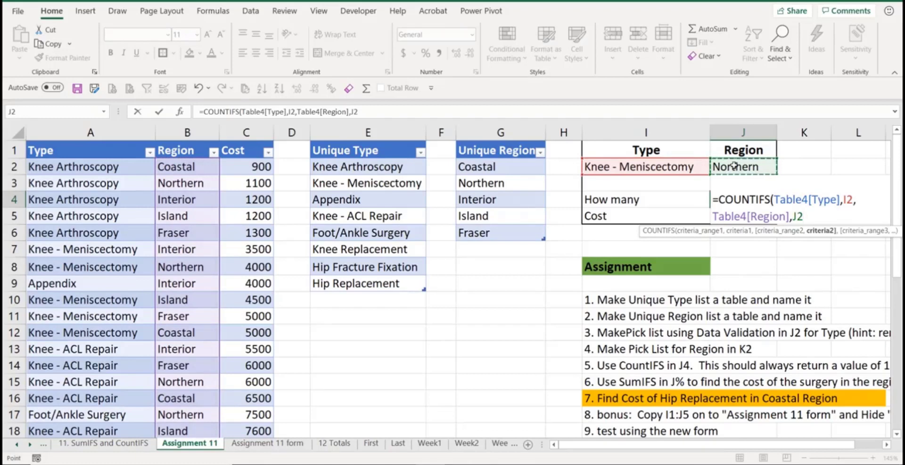
type(")")
key("Return")
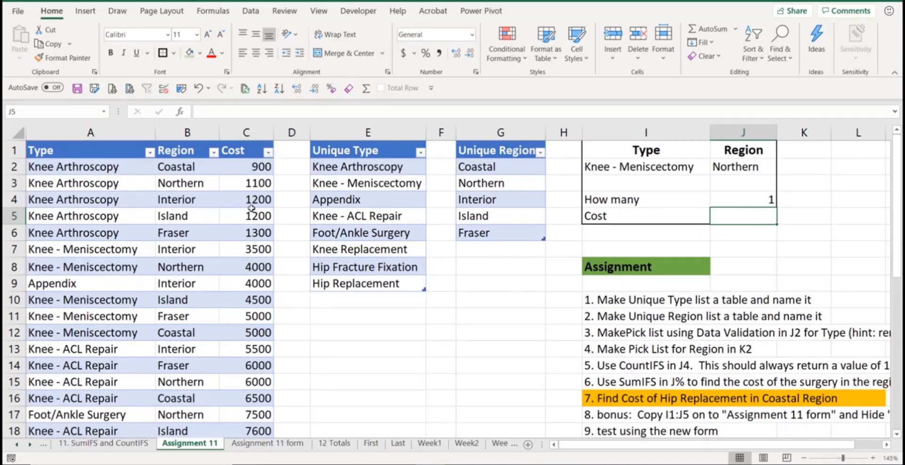
Start a SUMIFS in J5 with Table4[Cost] as the sum range
type("=sum")
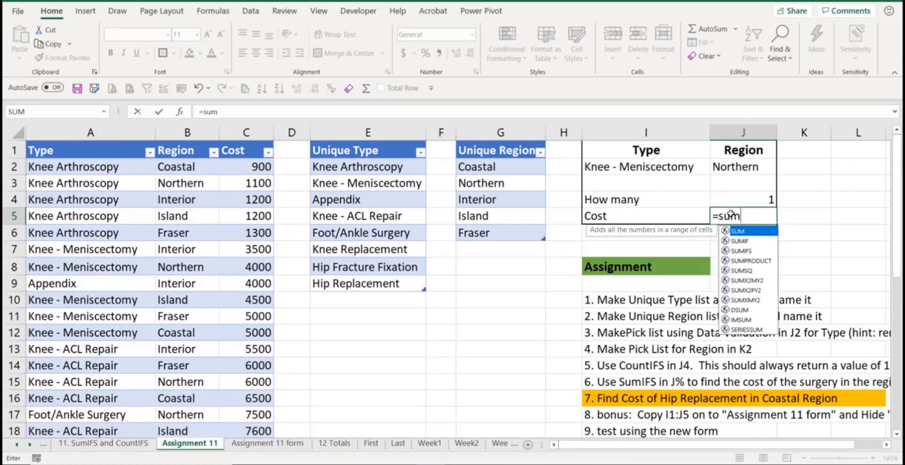
type("ifs")
key("Tab")
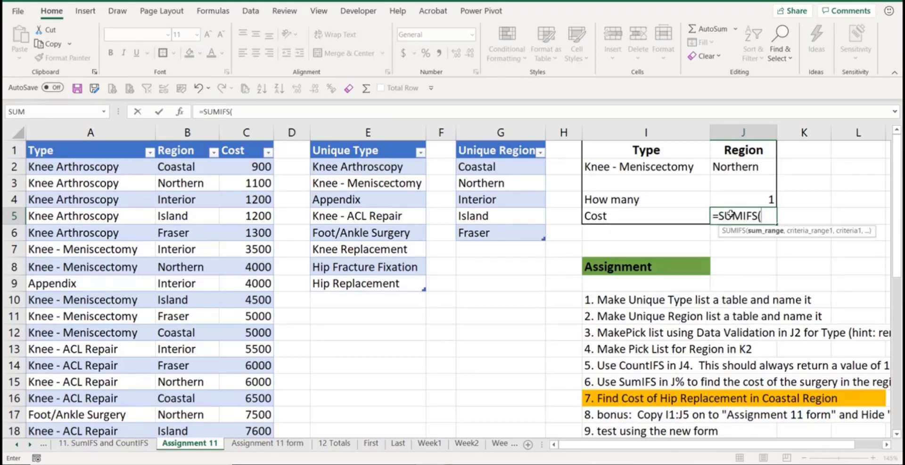
left_click(253, 168)
key("shift+Down")
key("shift+Down")
key("shift+Down")
key("shift+Down")
key("shift+Down")
key("shift+Up")
key("shift+Up")
key("shift+Up")
key("shift+Up")
key("shift+Up")
key("shift+Up")
key("shift+Down")
key("ctrl+shift+Down")
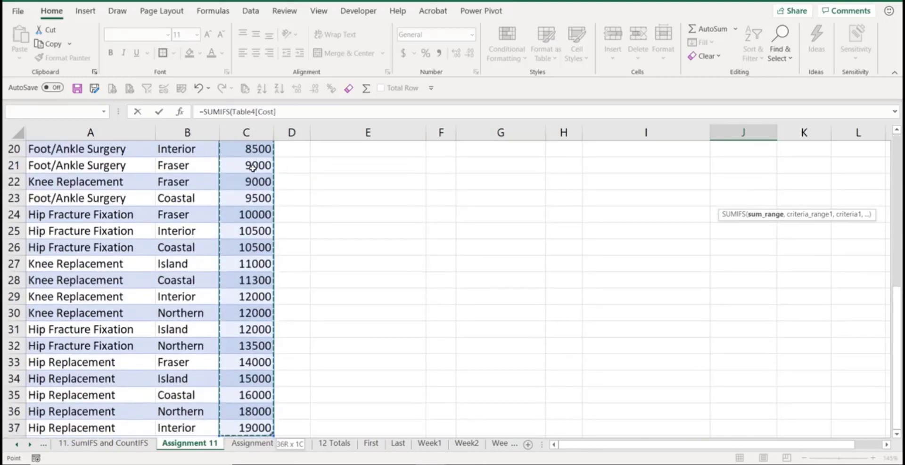
scroll(253, 167, "up", 7)
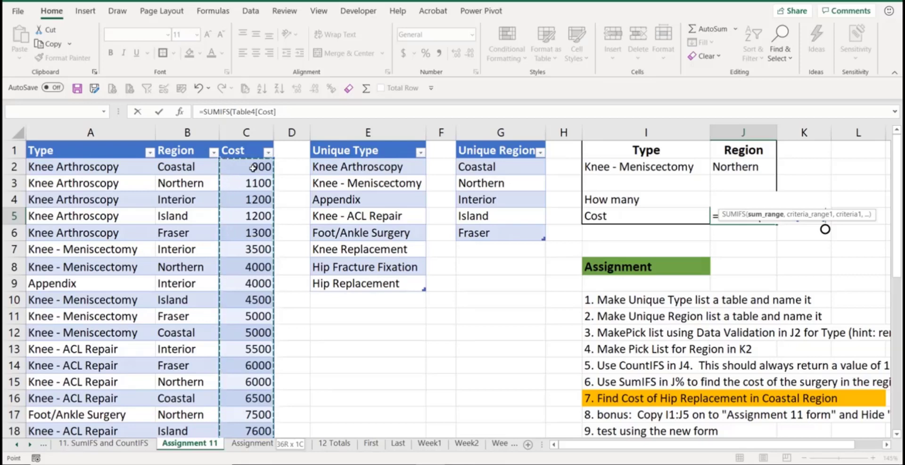
type(",")
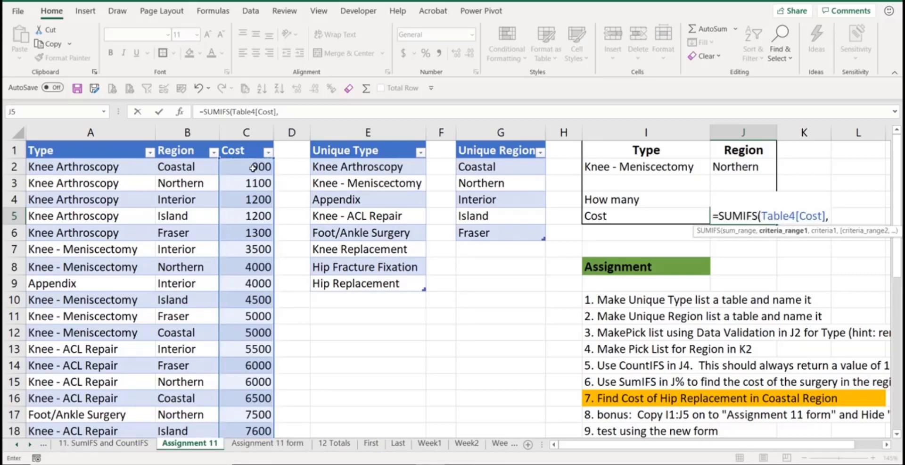
Add Table4[Type] matched to I2, then Table4[Region] as the second criteria range
left_click(110, 168)
key("ctrl+shift+Down")
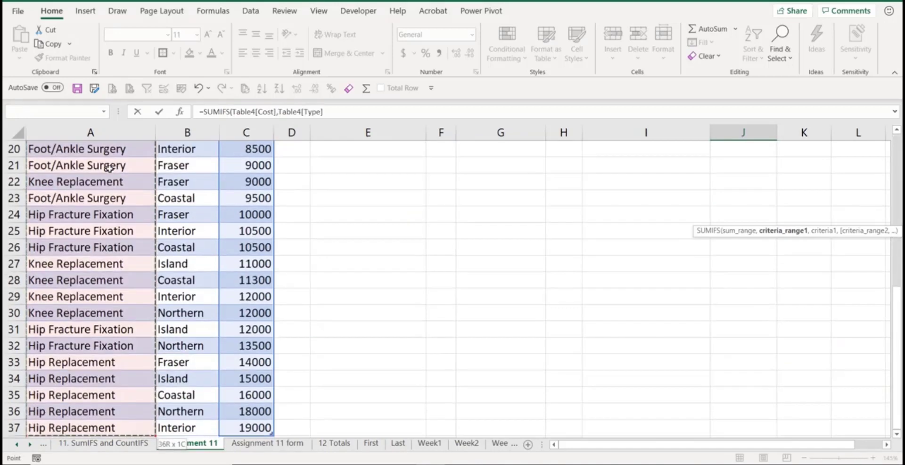
scroll(110, 168, "up", 6)
type(",")
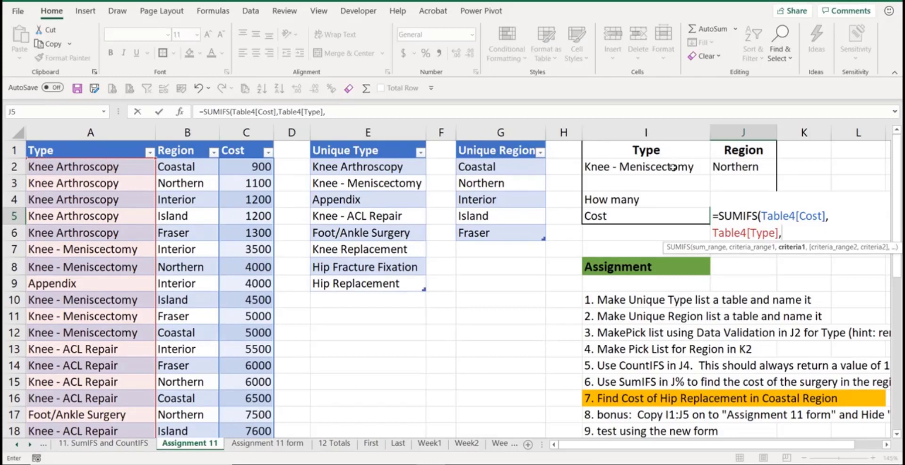
left_click(674, 167)
type(",")
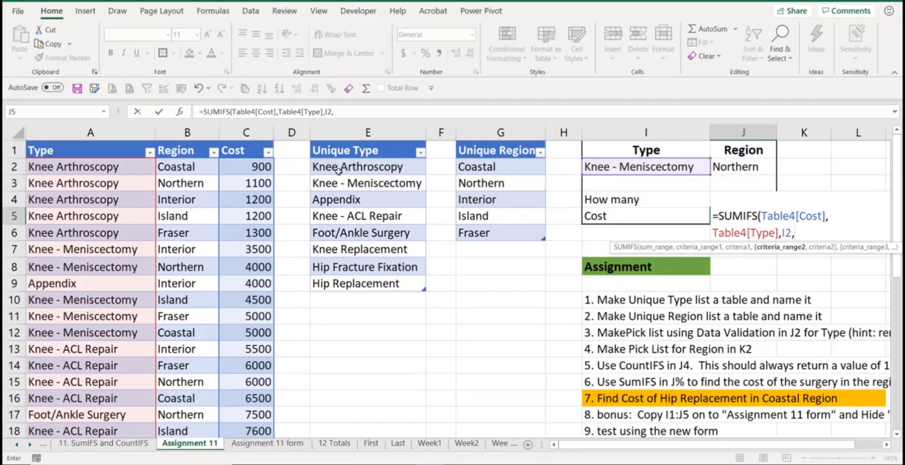
left_click(204, 170)
key("ctrl+shift+Down")
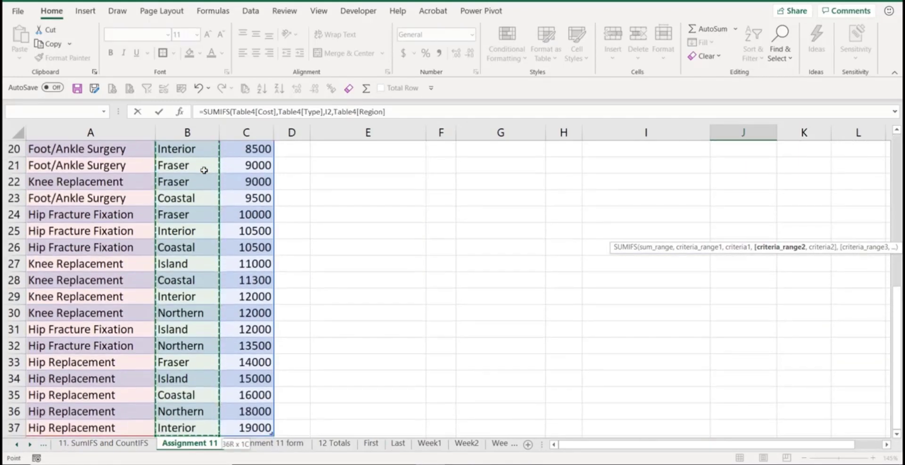
scroll(203, 170, "up", 6)
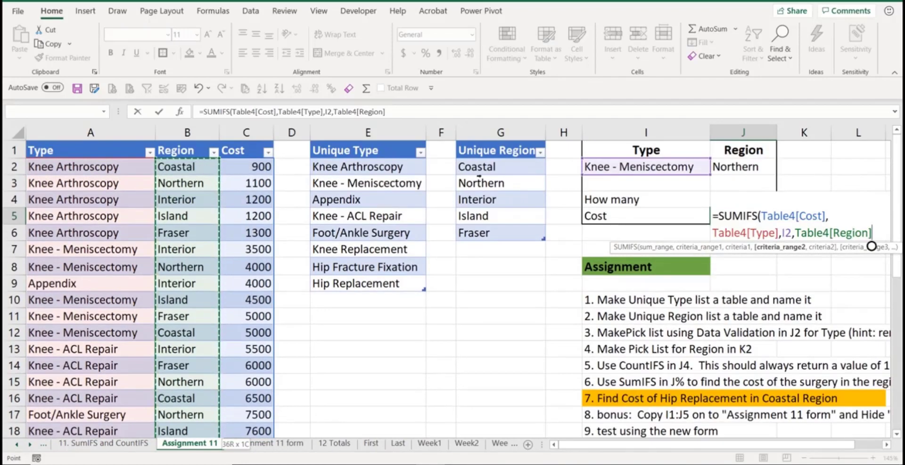
Fix the too-few-arguments error so SUMIFS ends with Table4[Region],J2, returning 4000
left_click(734, 168)
key("Return")
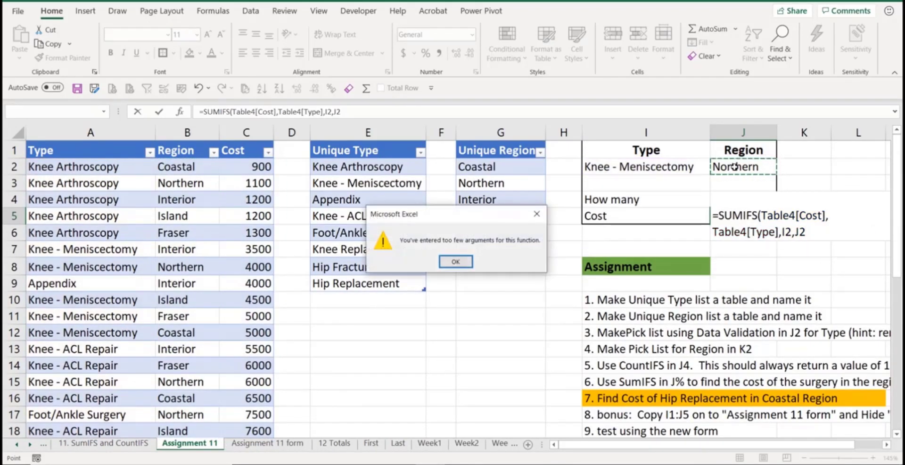
left_click(456, 261)
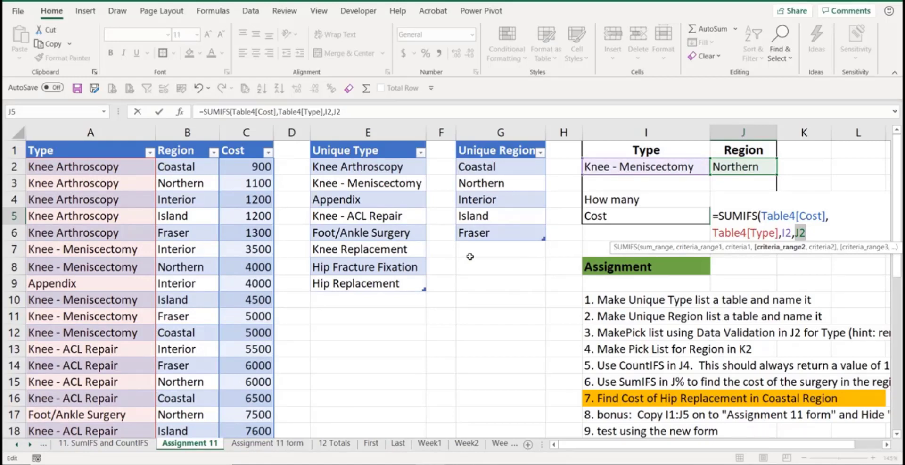
key("BackSpace")
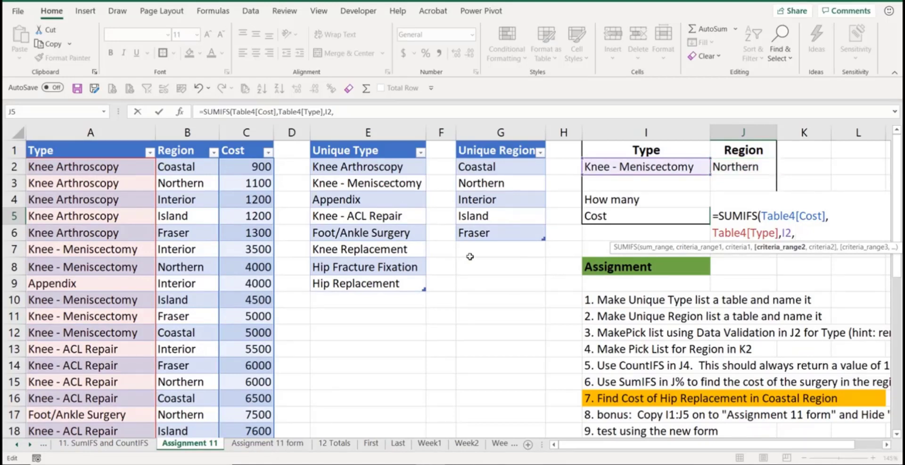
left_click(186, 162)
key("ctrl+shift+Down")
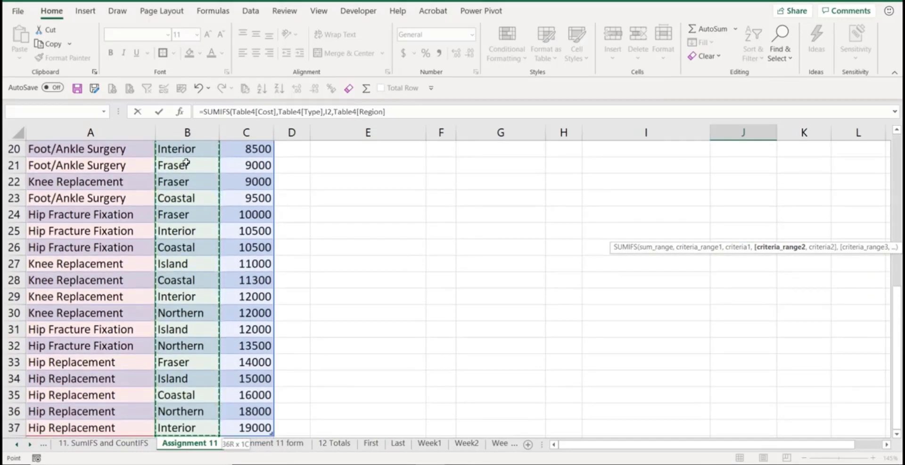
scroll(187, 162, "up", 7)
type(",")
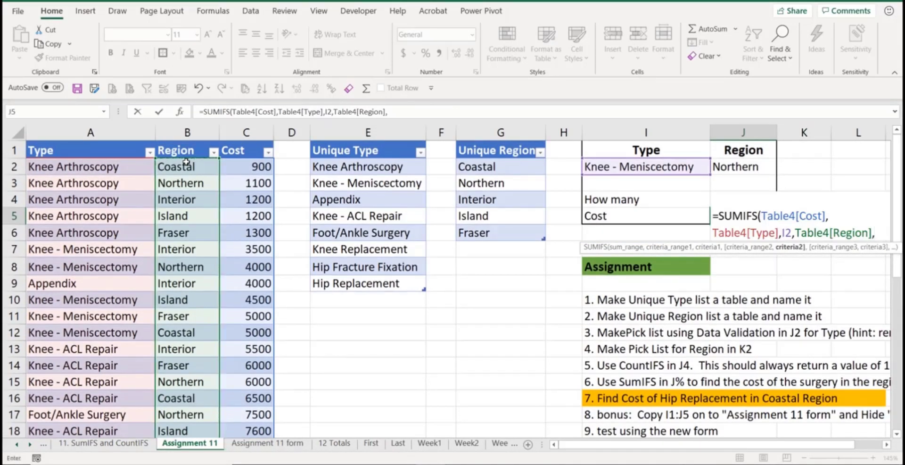
left_click(739, 167)
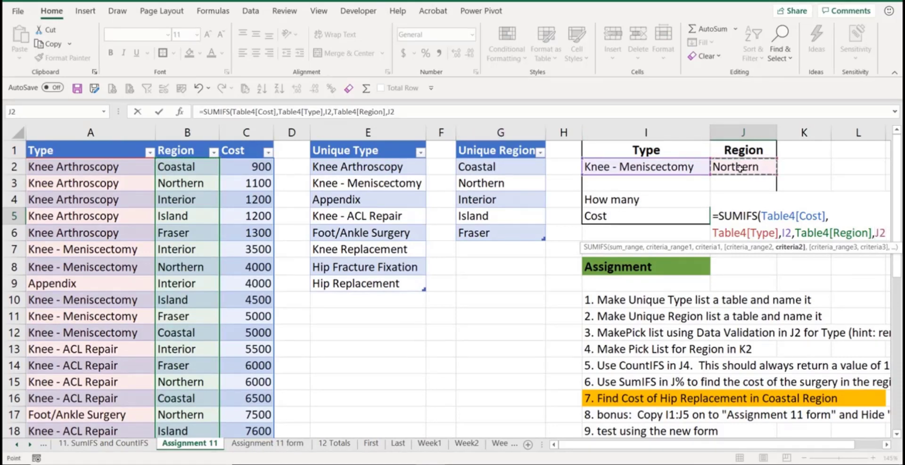
key("Return")
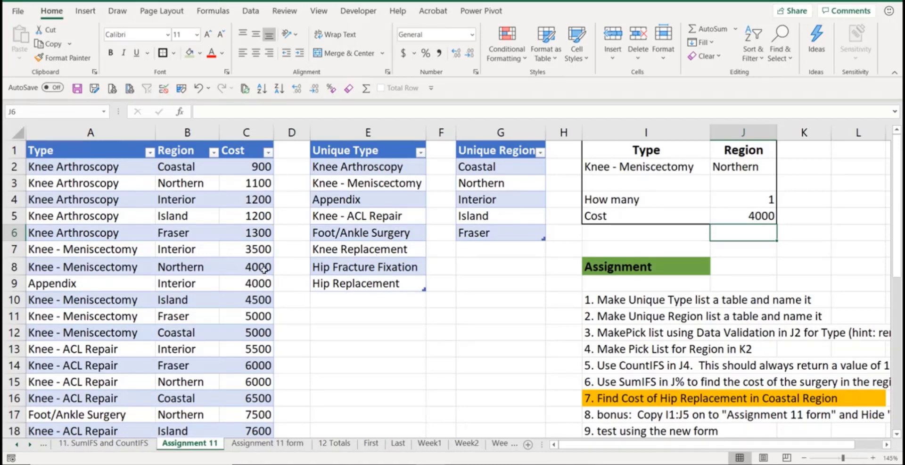
Set Type to Knee Arthroscopy and Region to Coastal, then check J5 shows Cost 900
left_click(664, 161)
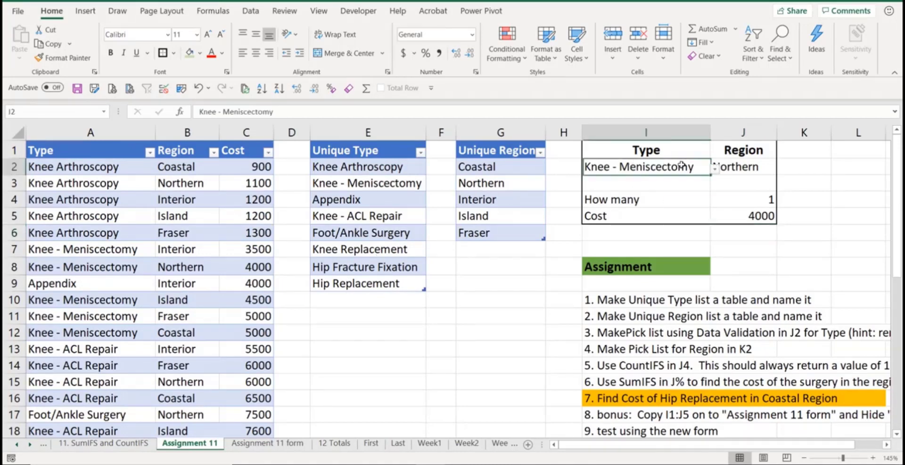
left_click(714, 167)
left_click(702, 181)
left_click(742, 168)
left_click(781, 168)
left_click(742, 180)
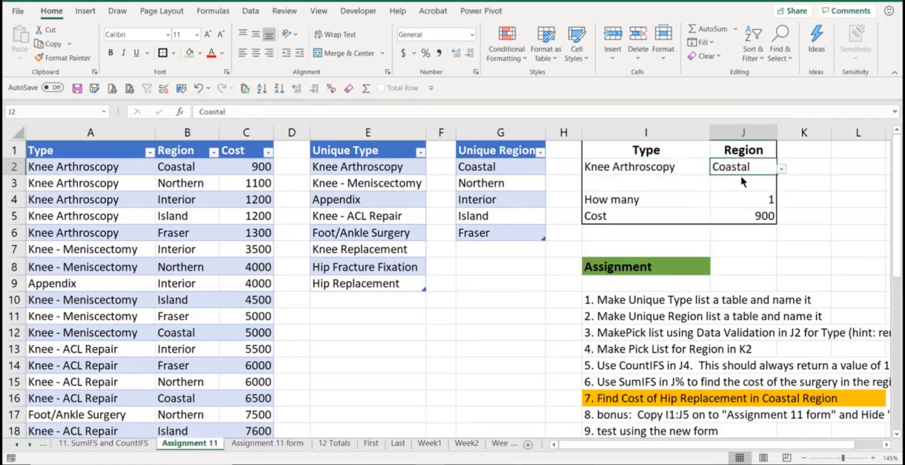
left_click(751, 218)
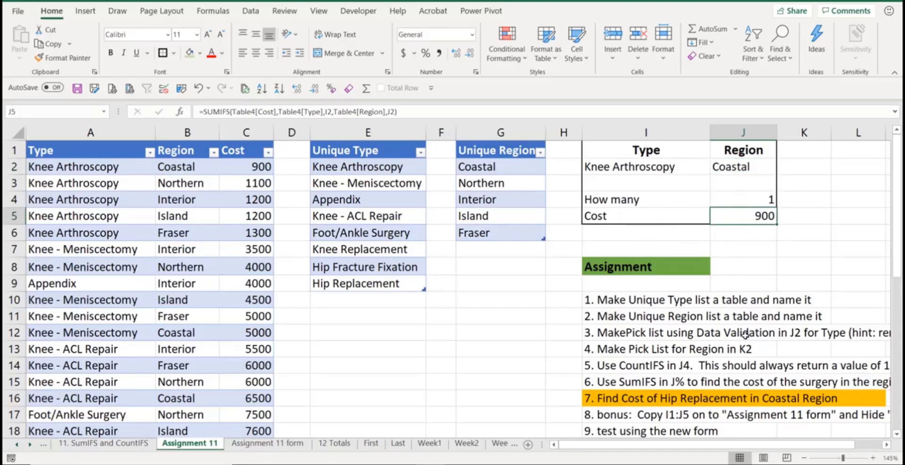
scroll(711, 362, "down", 2)
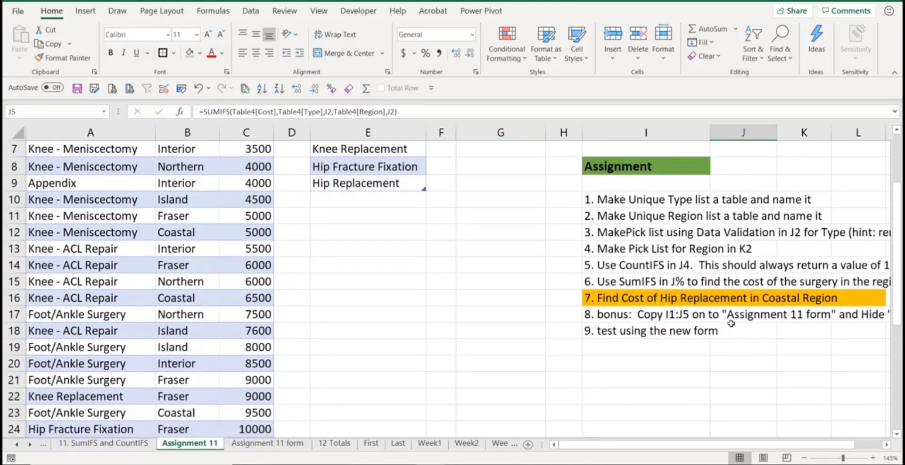
scroll(760, 325, "up", 2)
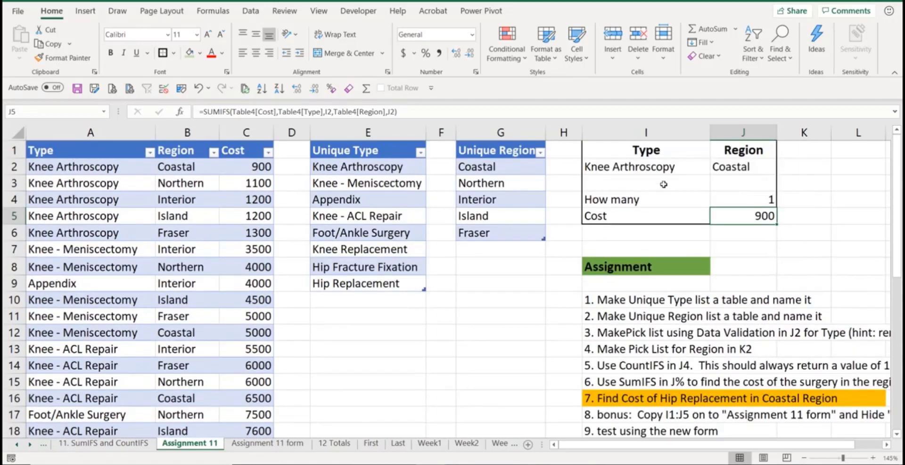
Copy the lookup block I1:J5 to A1 on the Assignment 11 form sheet
left_click_drag(644, 150, 722, 216)
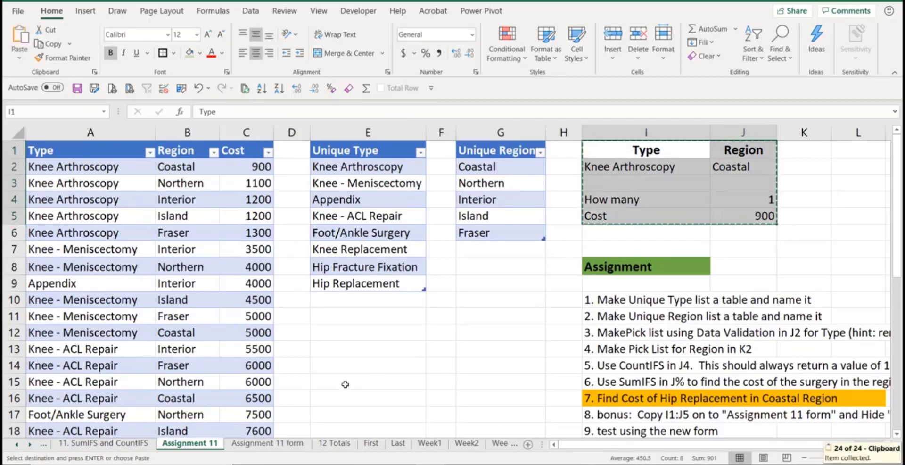
left_click(267, 443)
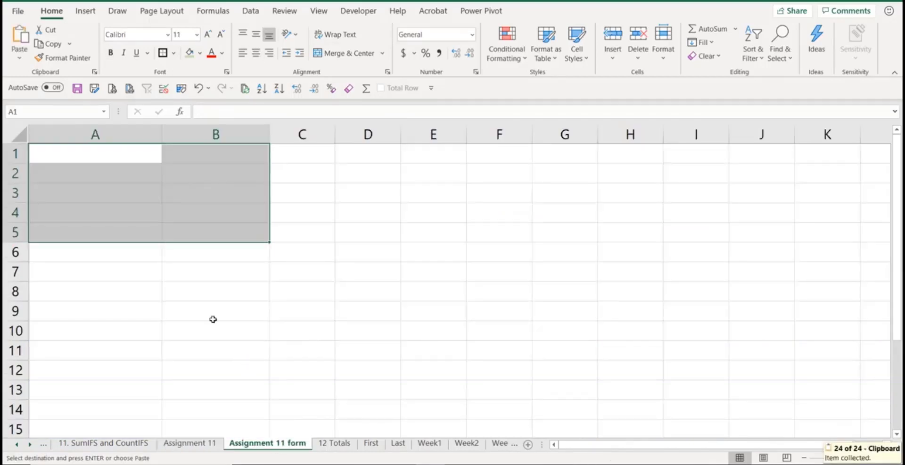
left_click(101, 156)
key("ctrl+v")
Set the copied Type to Knee - ACL Repair and Region to Island, giving 7600
left_click(147, 174)
left_click(168, 179)
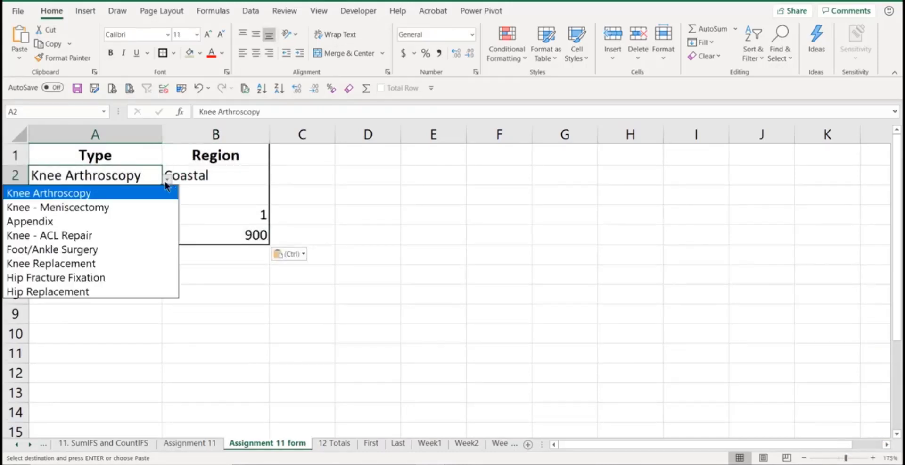
left_click(89, 234)
left_click(202, 183)
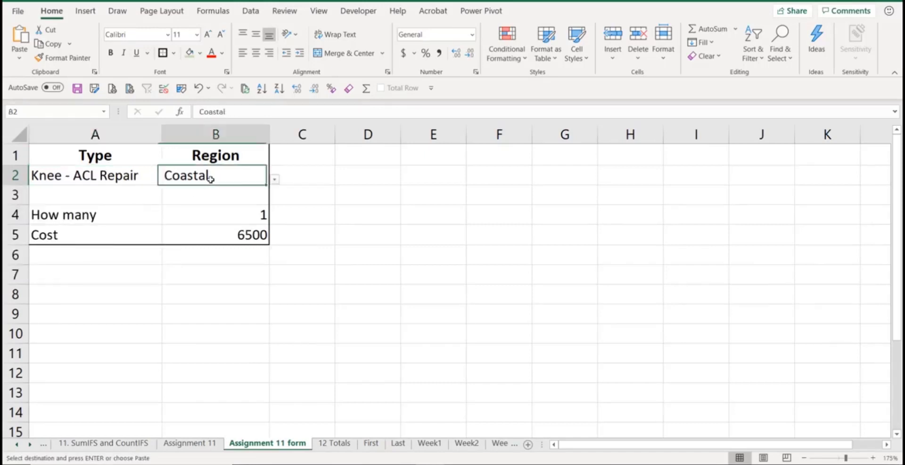
left_click(273, 179)
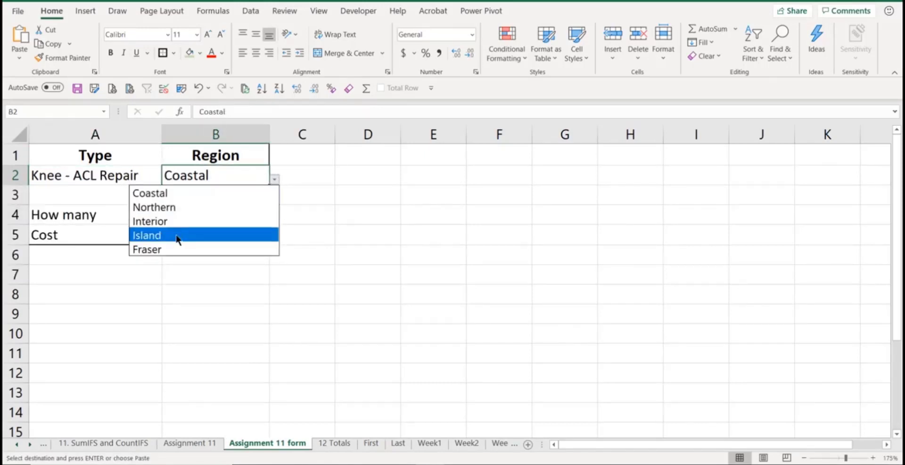
left_click(175, 235)
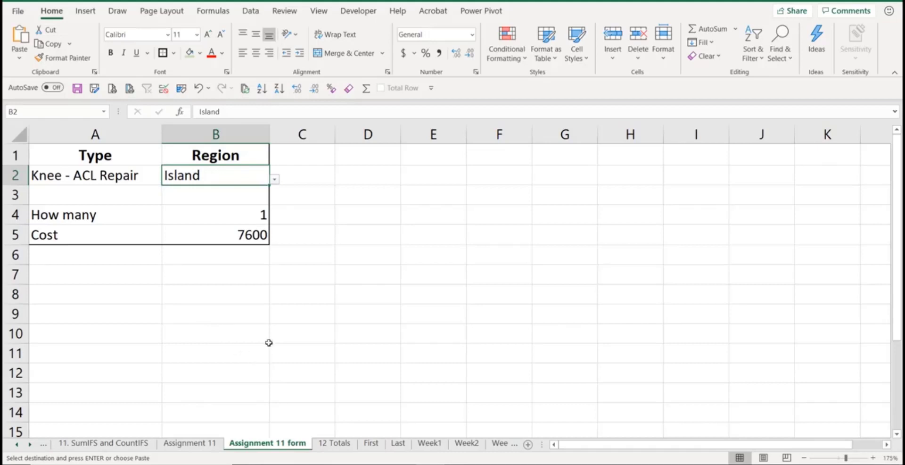